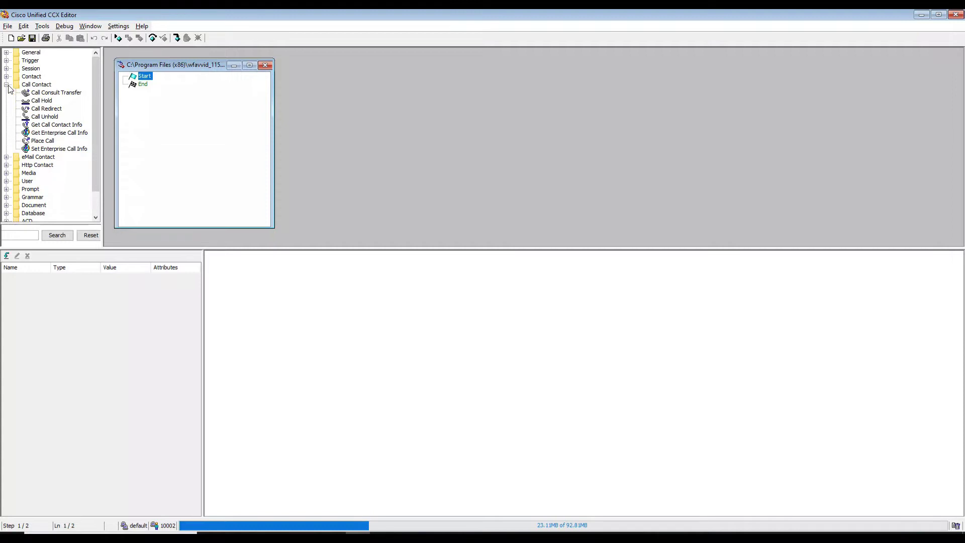
Insert Get Call Contact Info between Start and End and add String variable CallingContactInfo.
drag(56, 128, 162, 90)
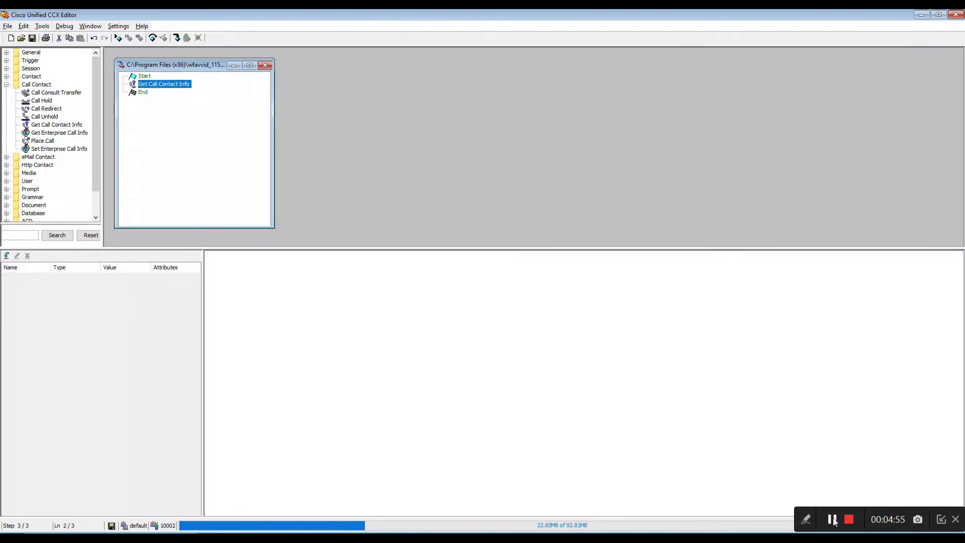
click(6, 256)
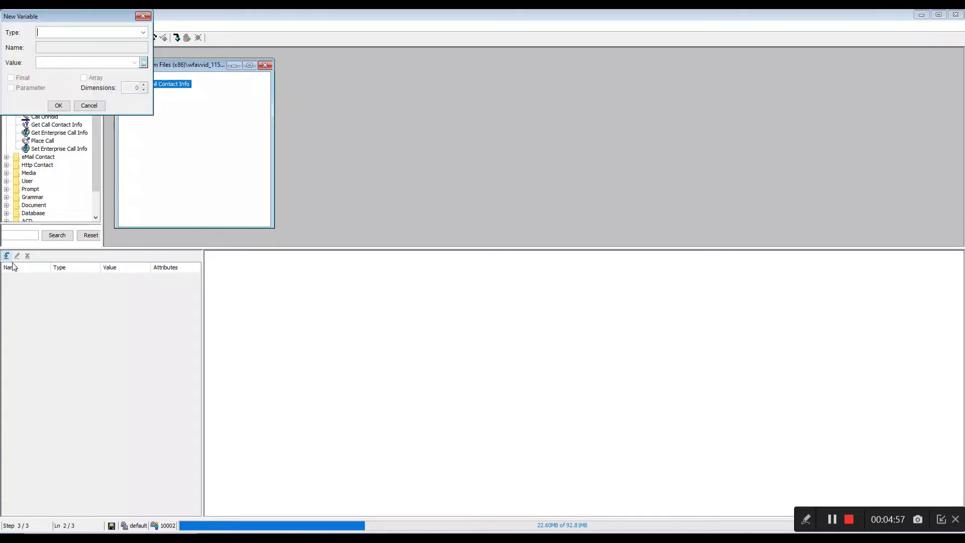
text(String)
key(Tab)
text(Calling)
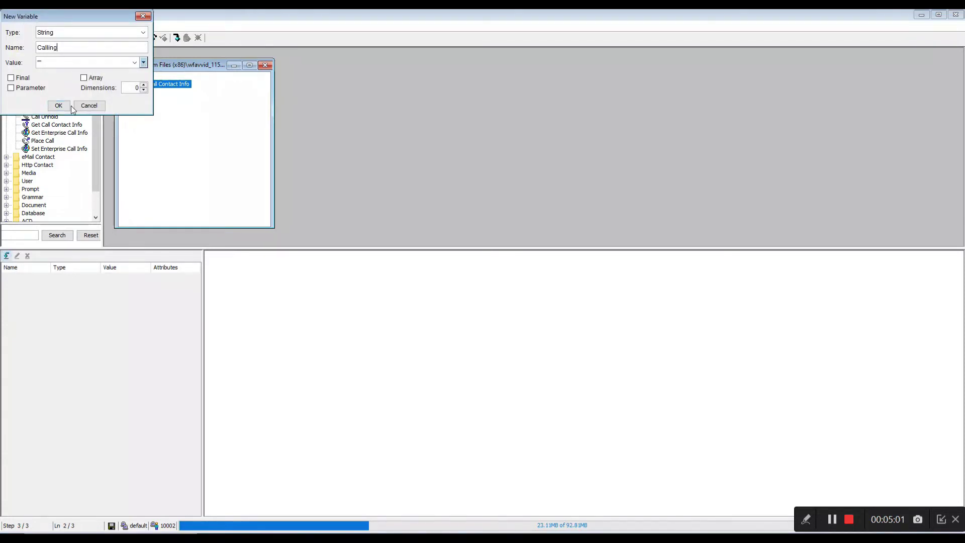
text(ContactInfo)
click(58, 105)
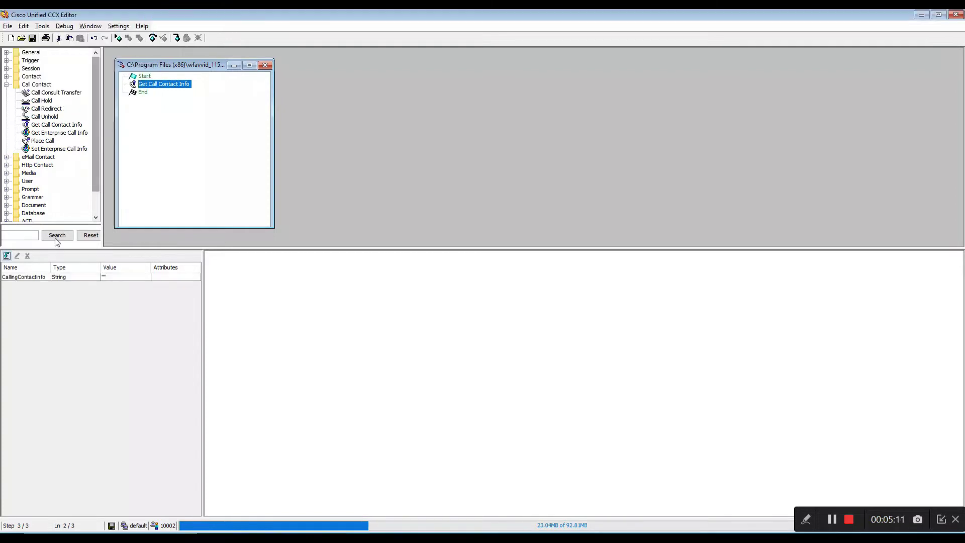
Add a second String variable named CalledContactInfo.
click(6, 256)
text(S)
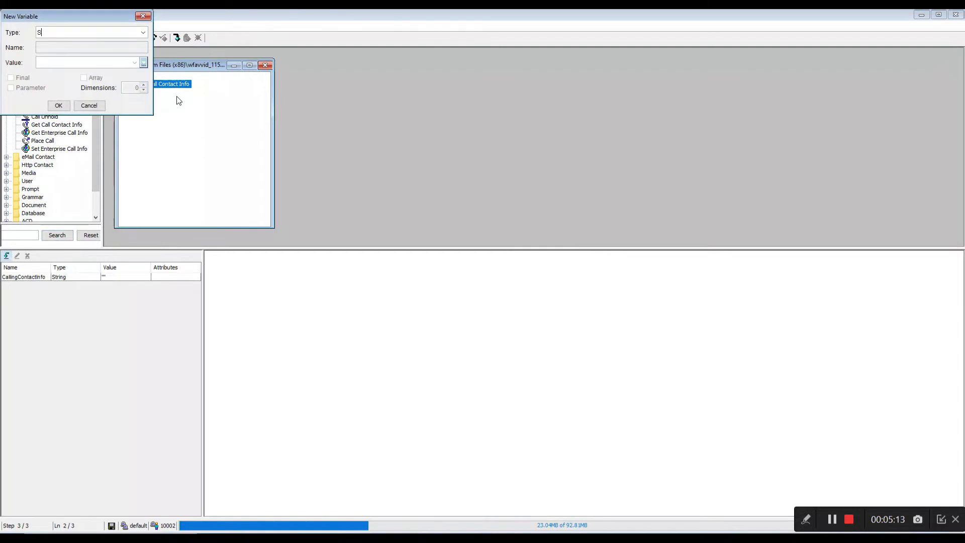
text(tring)
key(Tab)
text(Call)
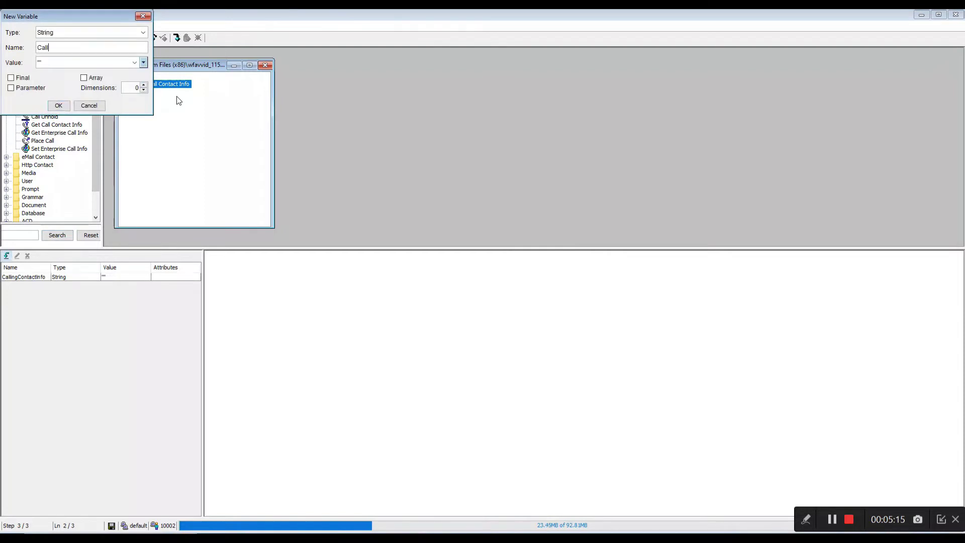
text(edContactInfo)
click(58, 106)
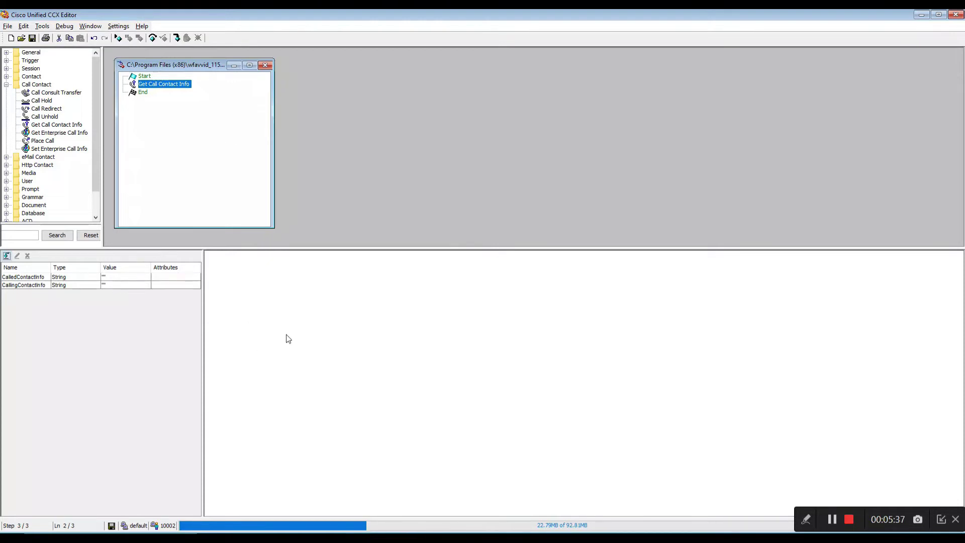
In the Get Call Contact Info properties, store Calling Number in CallingContactInfo.
right_click(163, 87)
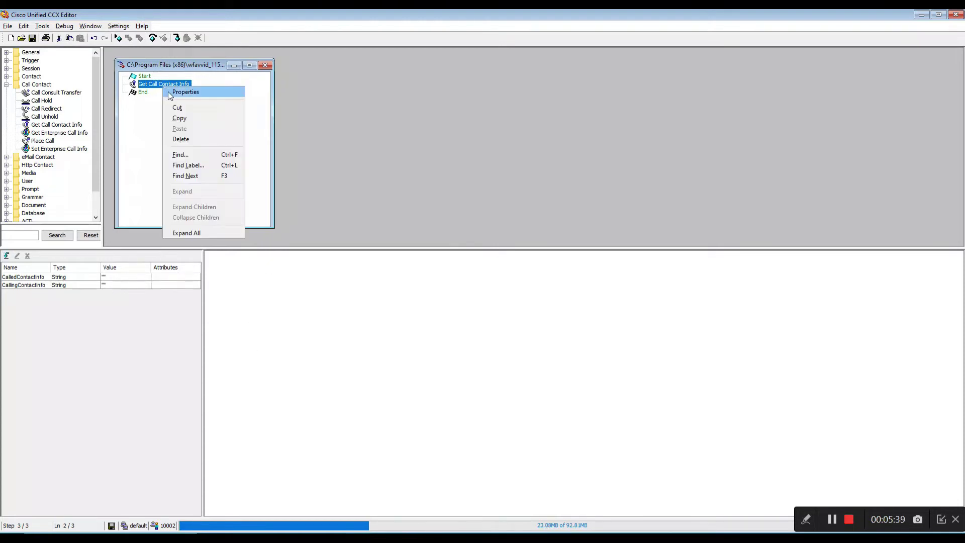
click(170, 93)
drag(179, 65, 456, 61)
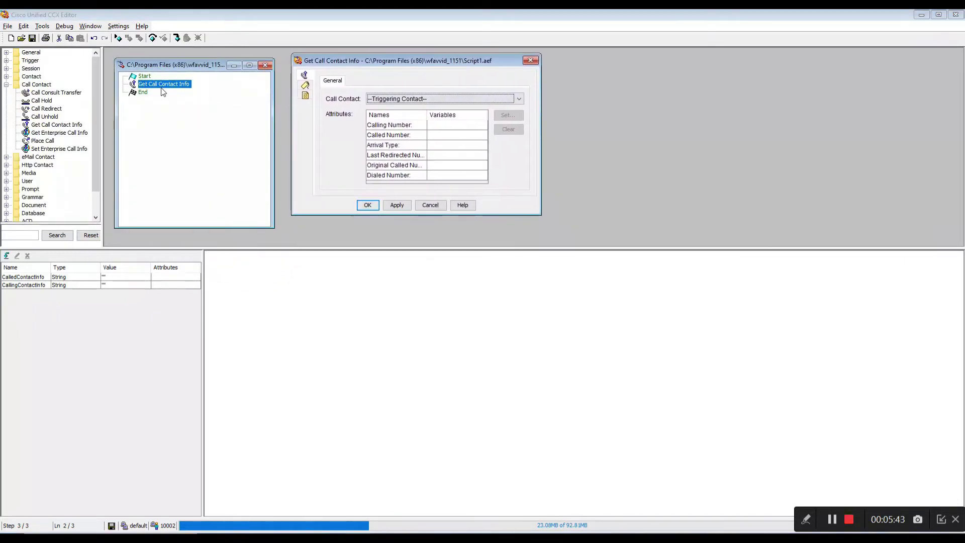
click(471, 125)
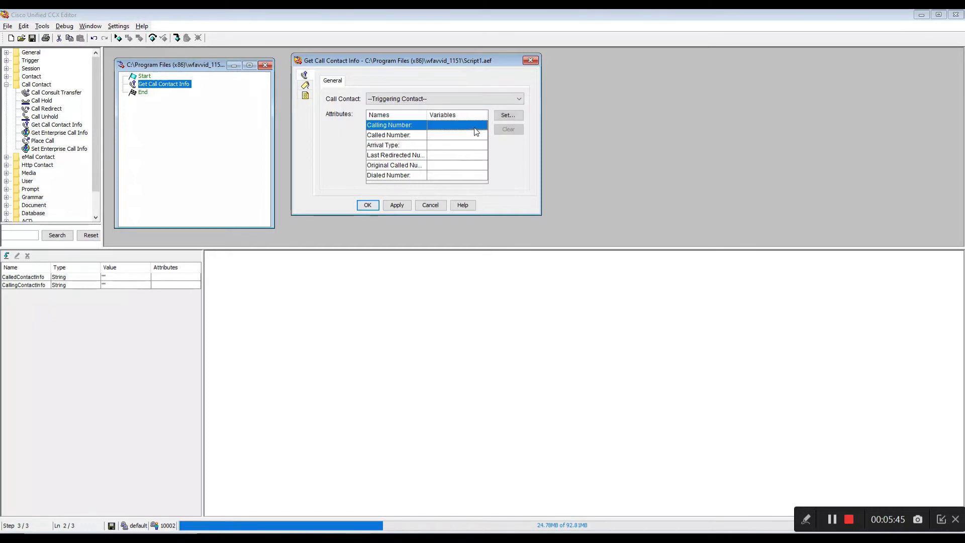
click(480, 125)
click(482, 125)
click(475, 152)
Store Called Number in CalledContactInfo and apply the step settings.
click(450, 139)
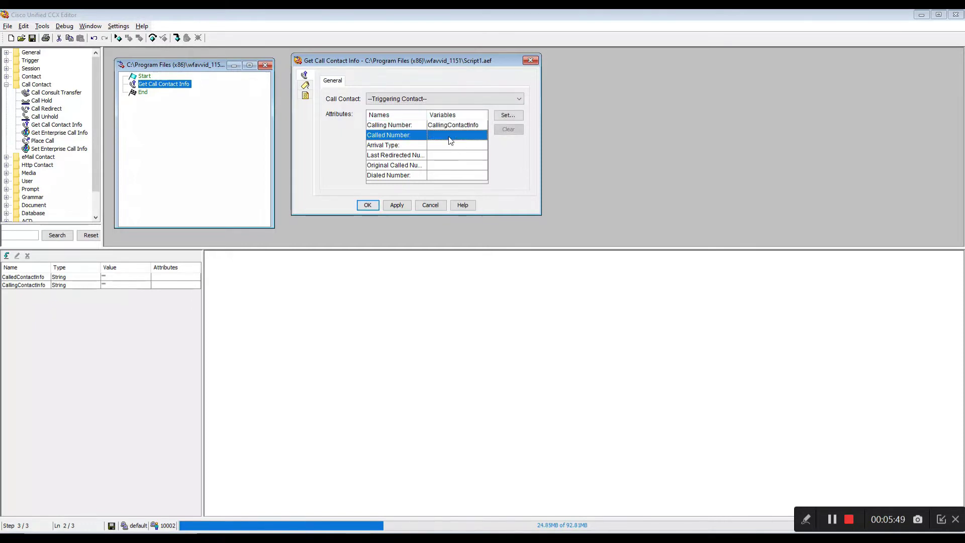
click(455, 136)
click(481, 137)
click(471, 154)
click(397, 205)
click(368, 205)
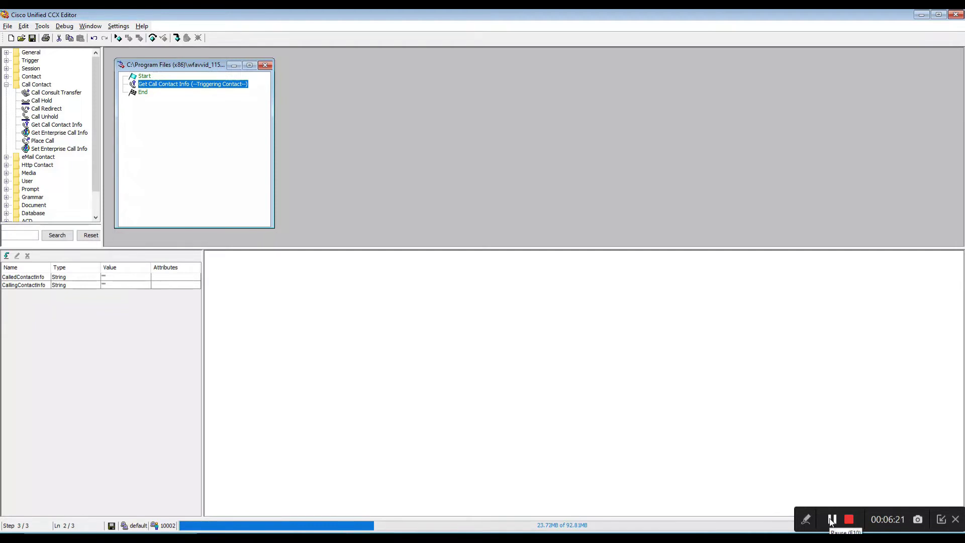
Add a Create eMail step right after Get Call Contact Info.
click(6, 157)
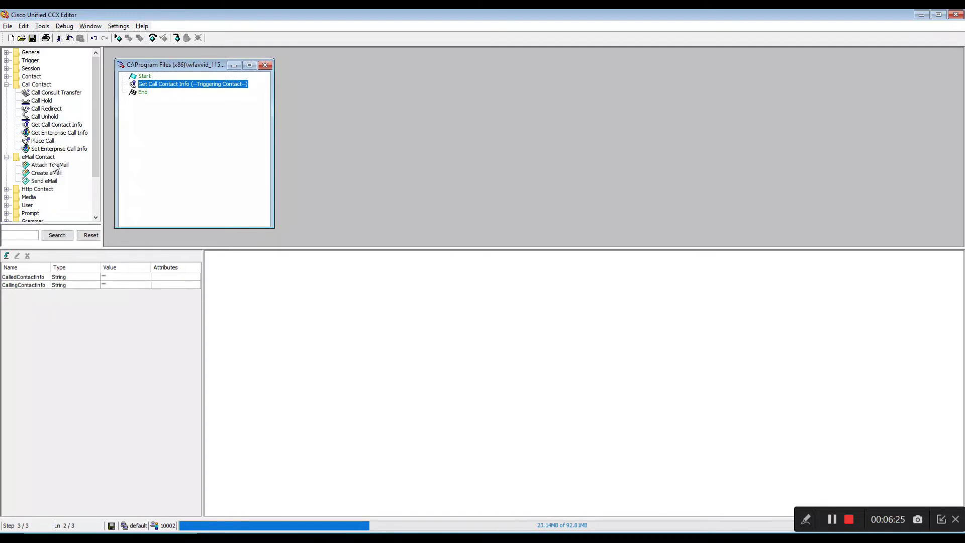
drag(47, 172, 153, 91)
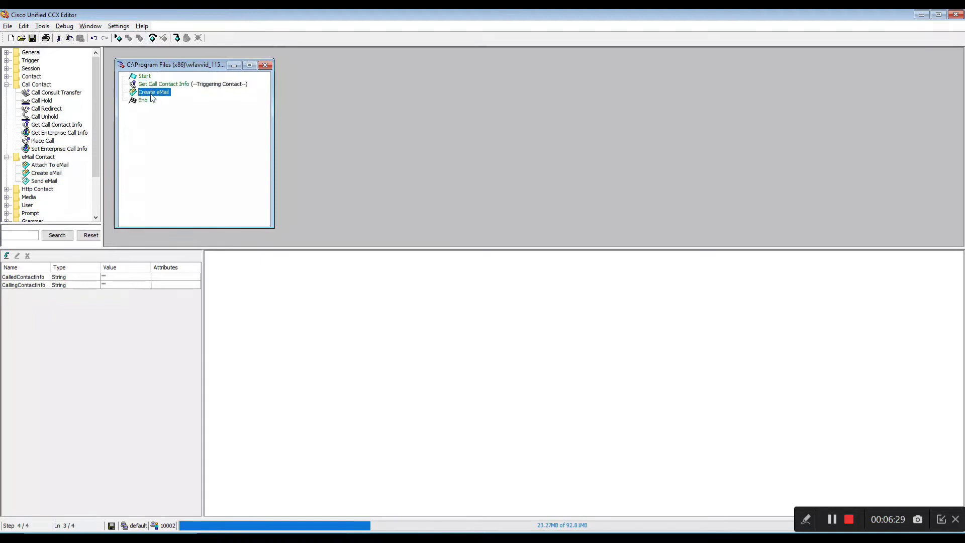
right_click(152, 97)
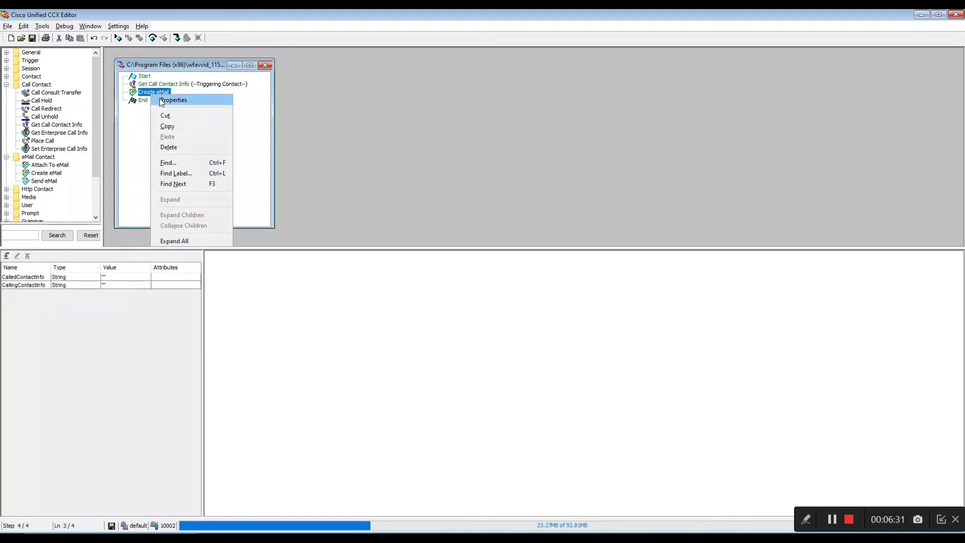
click(160, 98)
drag(149, 65, 379, 92)
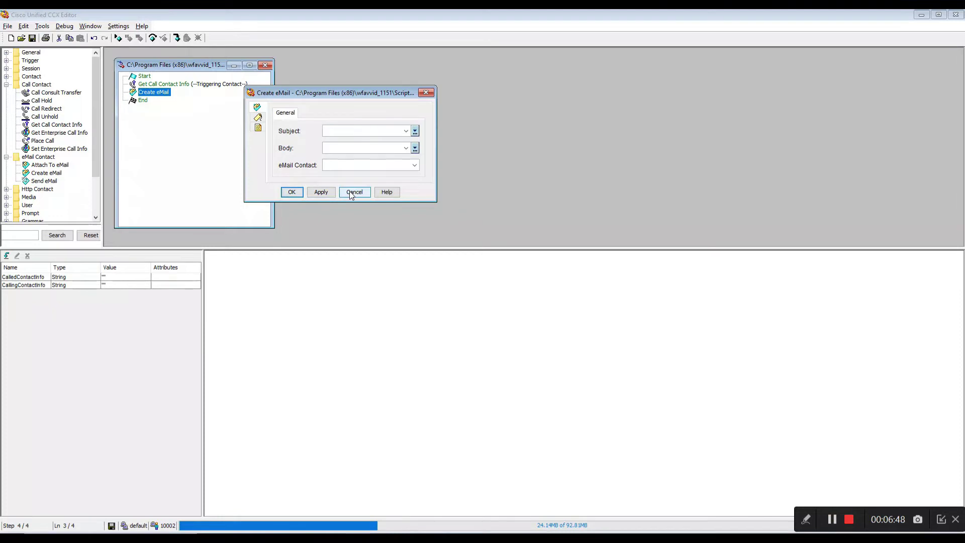
click(350, 193)
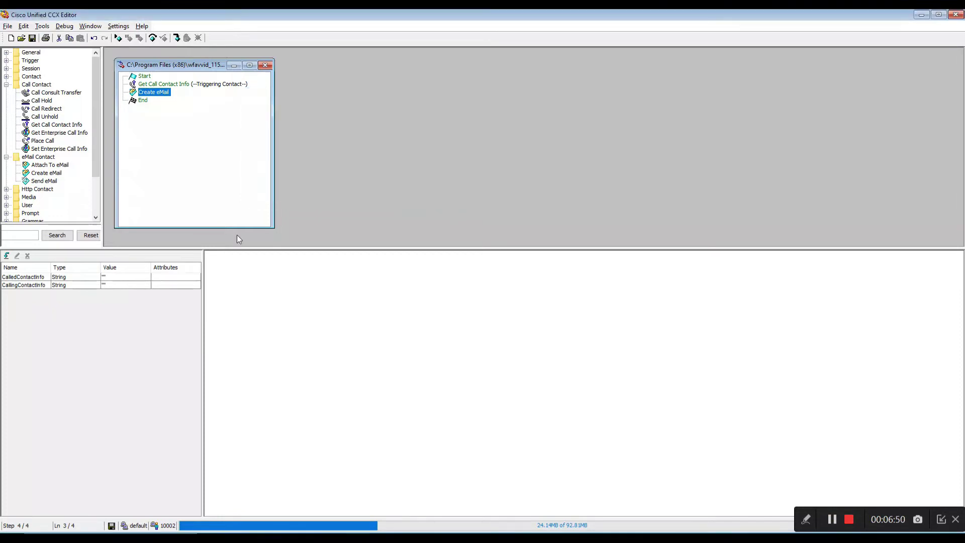
Create a Contact-type variable named emailContact.
click(6, 256)
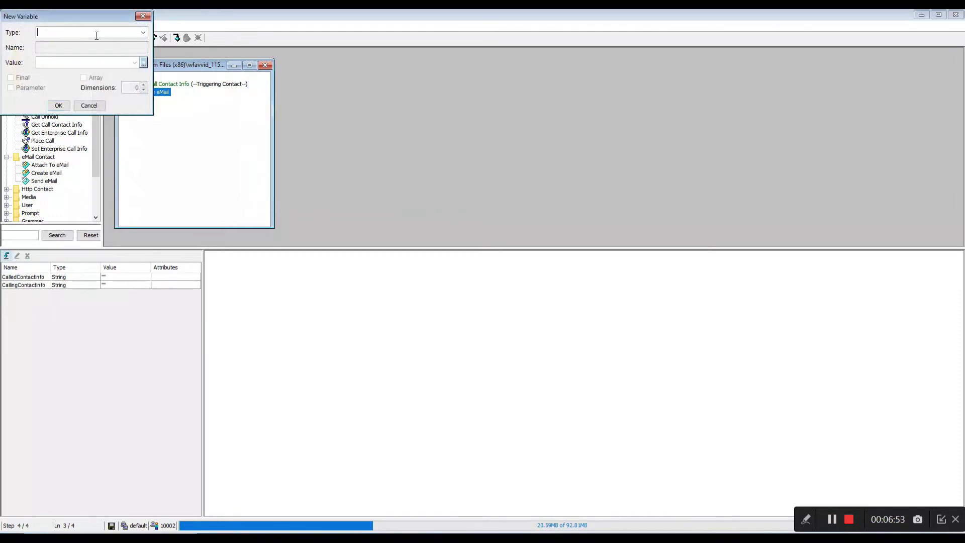
text(emailContact)
key(ctrl+a)
key(BackSpace)
click(142, 33)
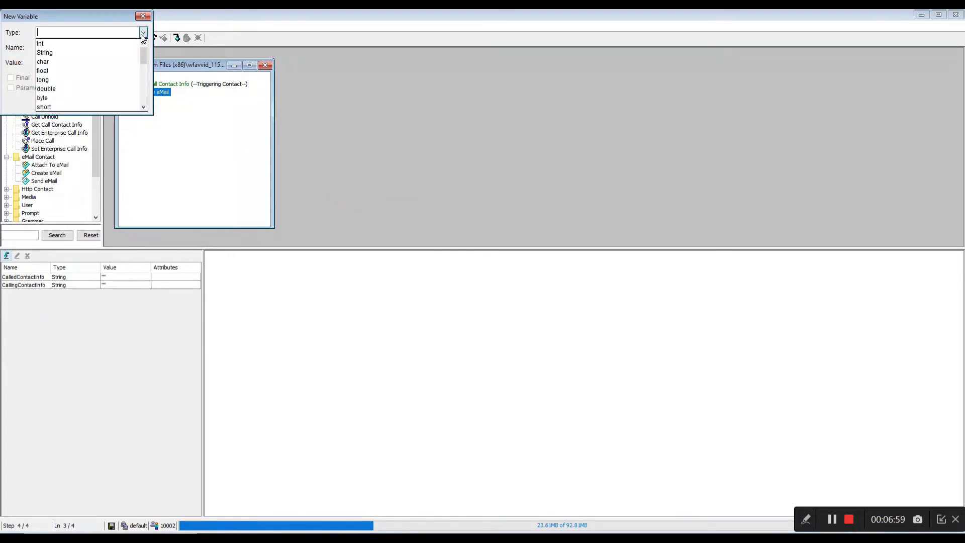
scroll(114, 75, down, 1)
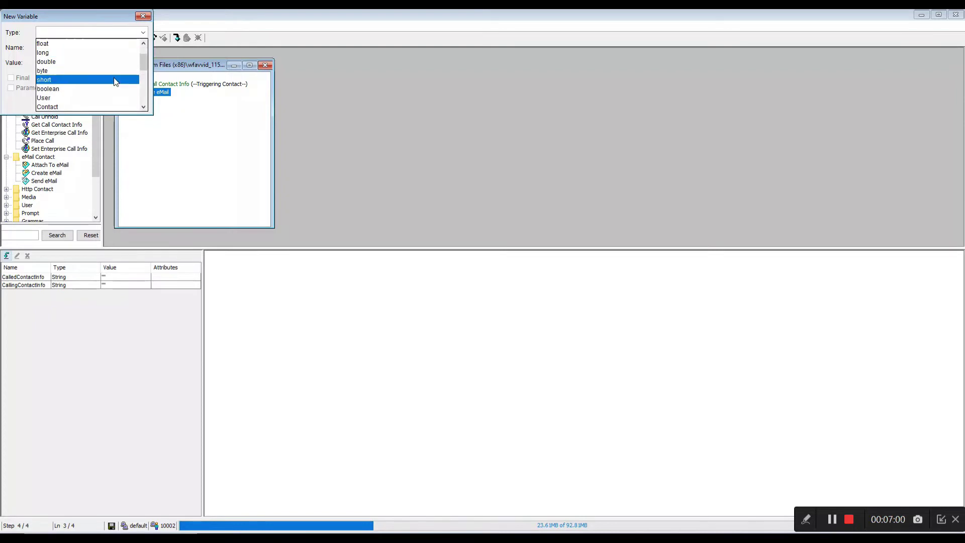
click(102, 105)
click(76, 48)
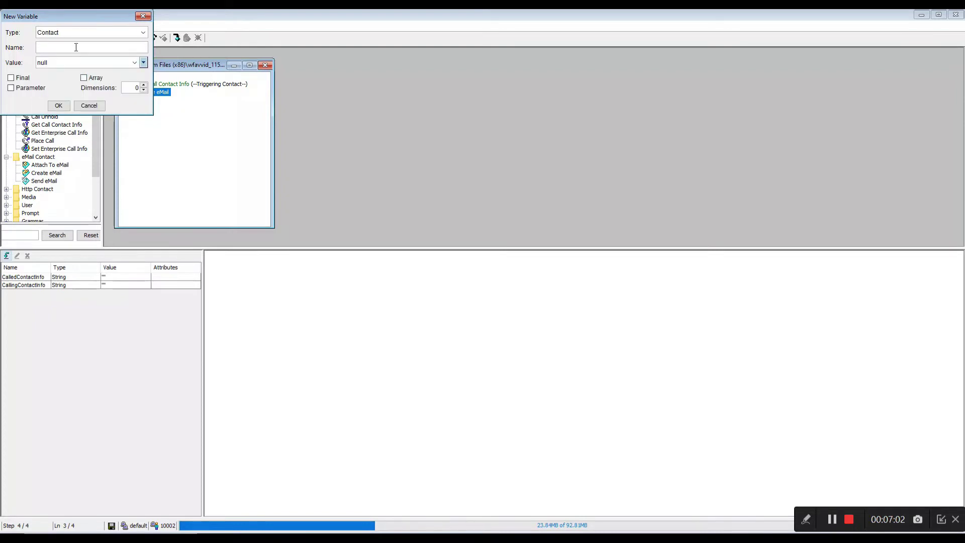
text(emailContact)
click(59, 105)
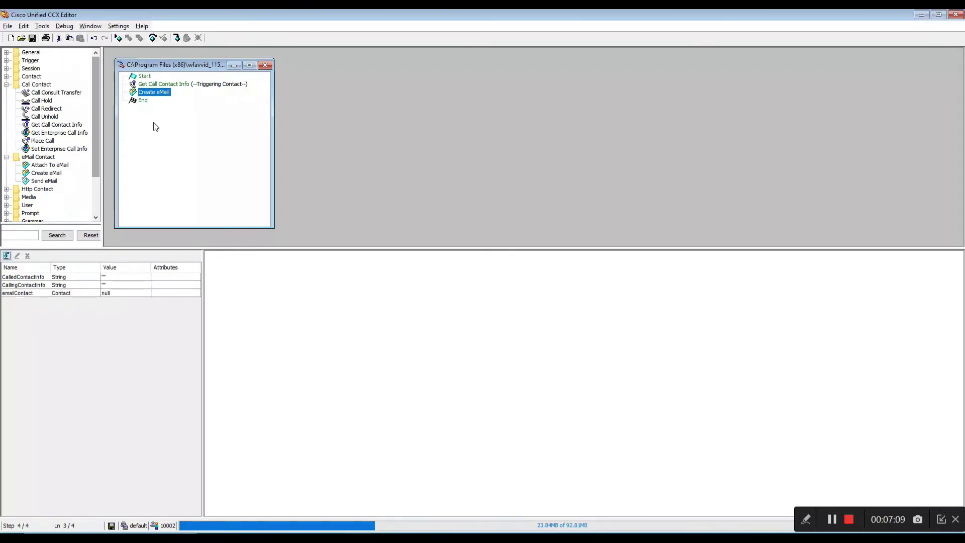
Set the Create eMail Subject expression to "Emergency number dialed by " + CallingContactInfo.
right_click(155, 96)
click(164, 96)
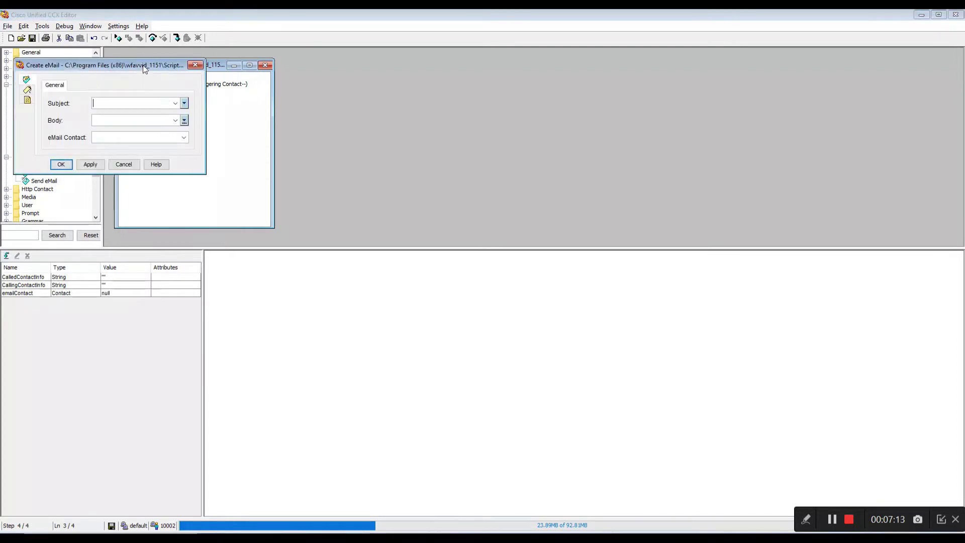
drag(145, 69, 487, 88)
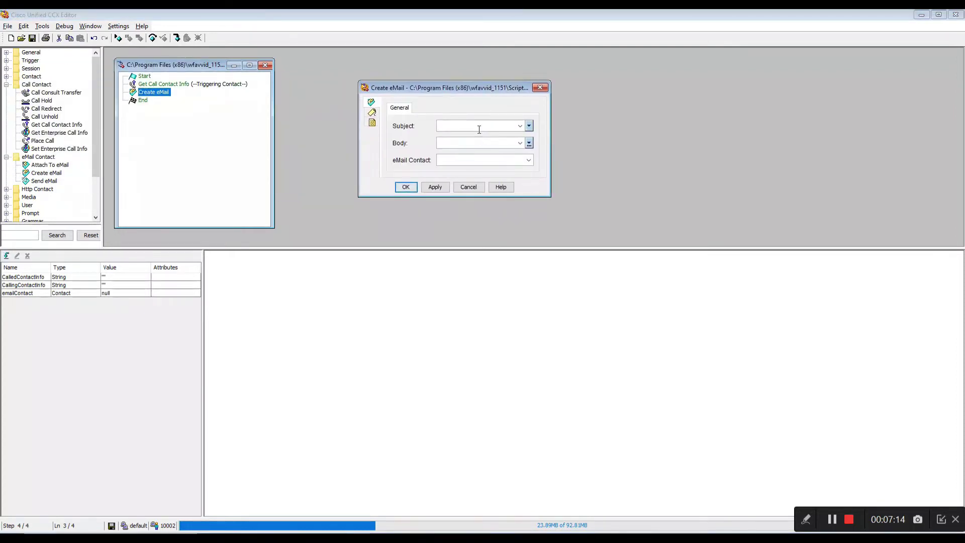
click(528, 125)
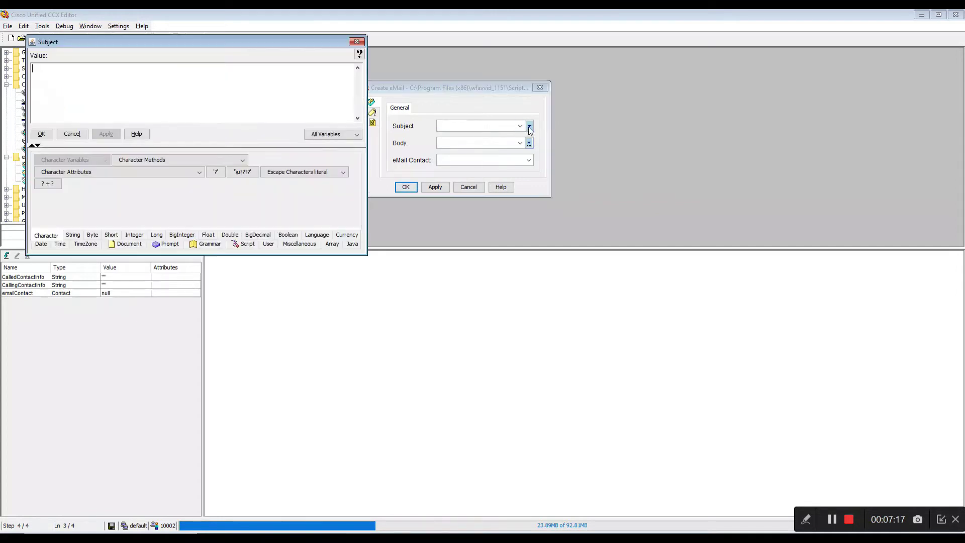
drag(299, 44, 758, 92)
click(615, 123)
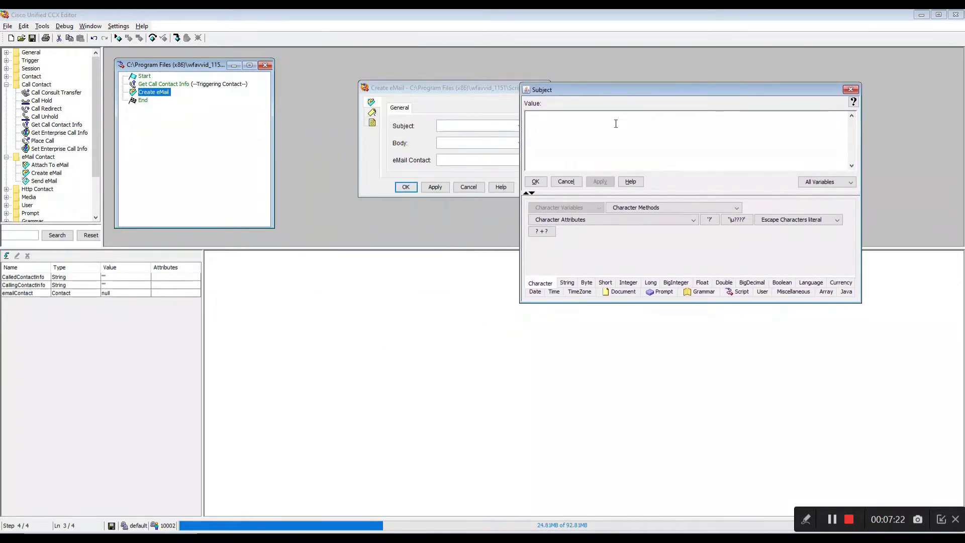
text("Emer)
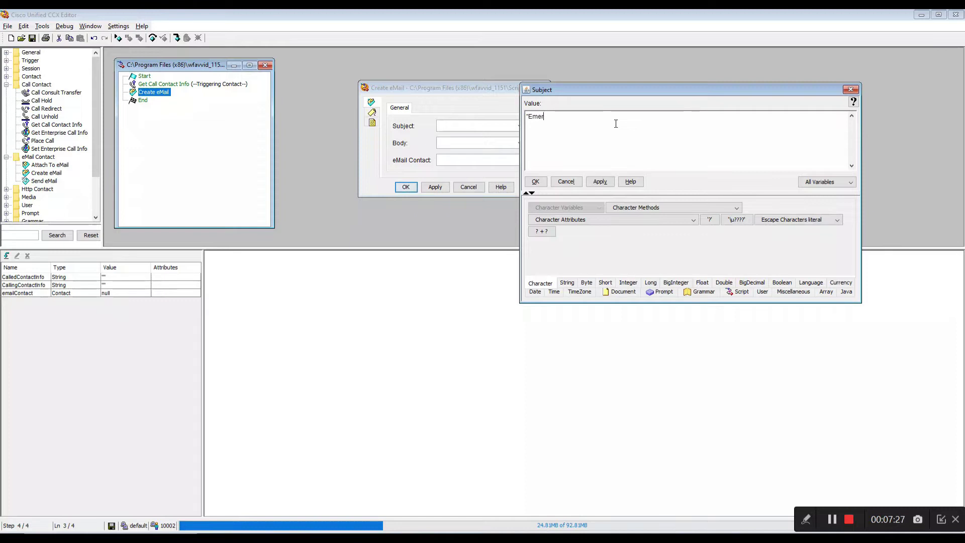
text(gency number dialed )
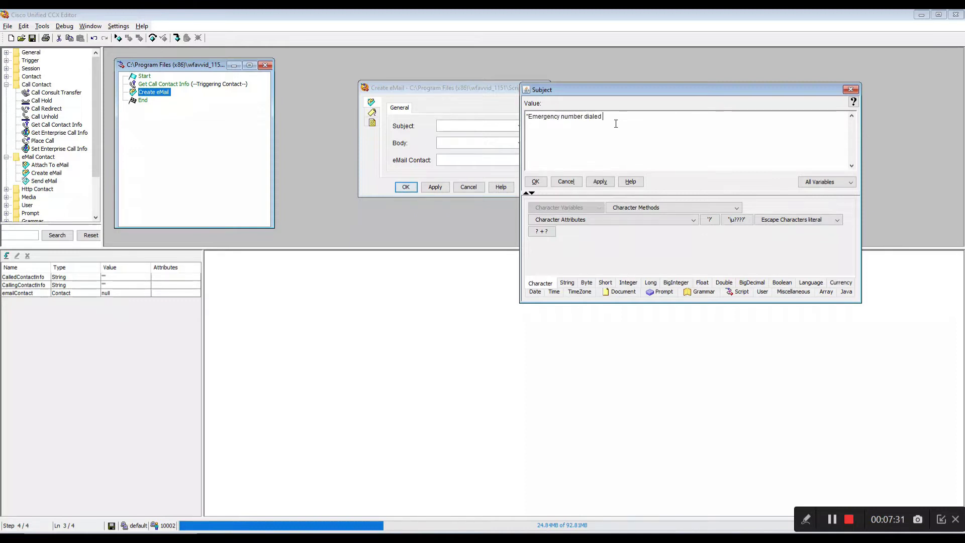
text(by " +)
text(CallingContactInfo)
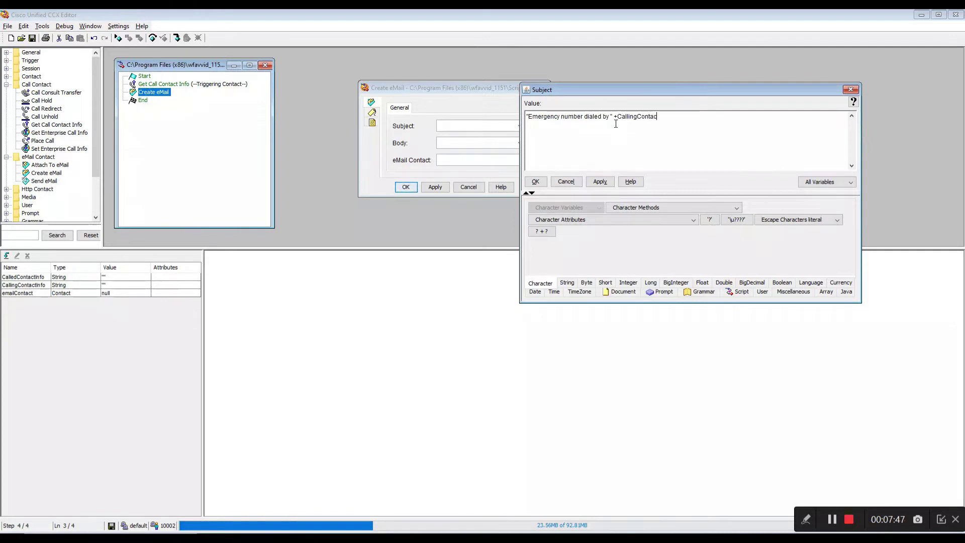
click(599, 181)
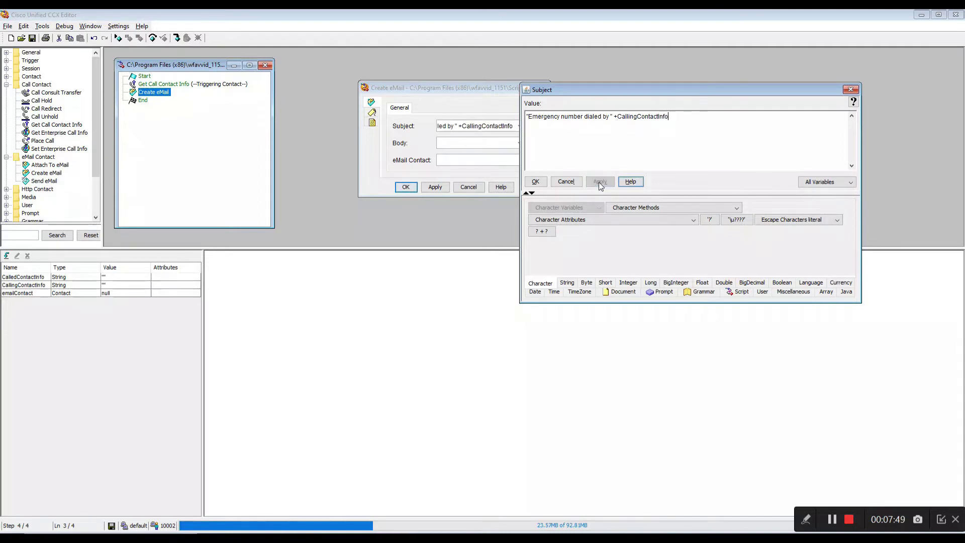
click(533, 181)
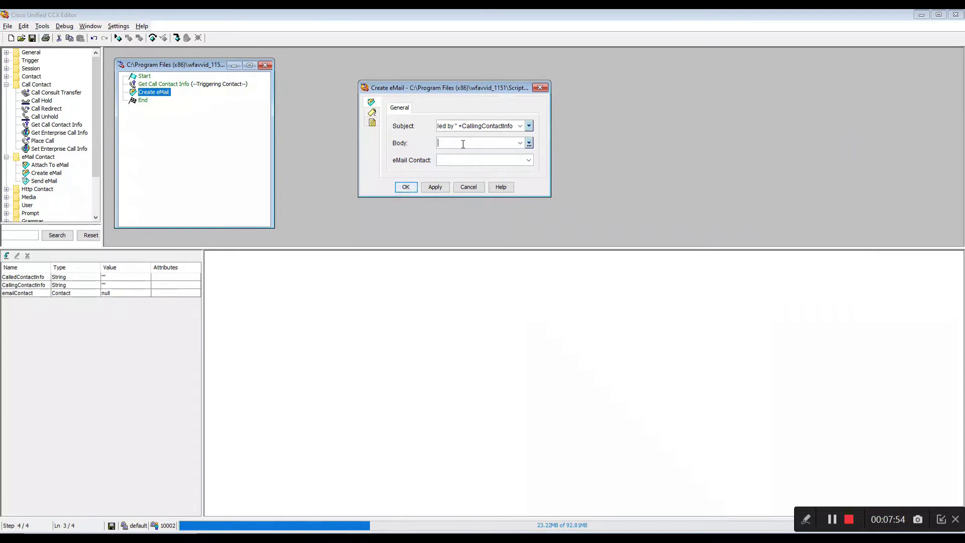
Set the Create eMail Body to "There was an emergency number dialed by " + CallingContactInfo, asking to contact the caller immediately.
click(529, 143)
drag(283, 41, 723, 127)
drag(589, 124, 578, 189)
text("There wa)
key(BackSpace)
text(wa)
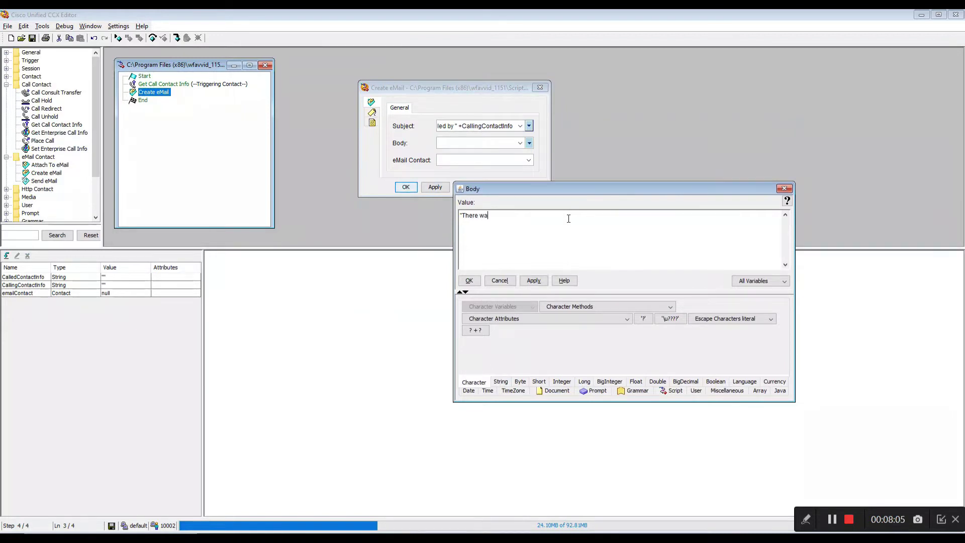
text(s an emergency number dialed by " +Calling)
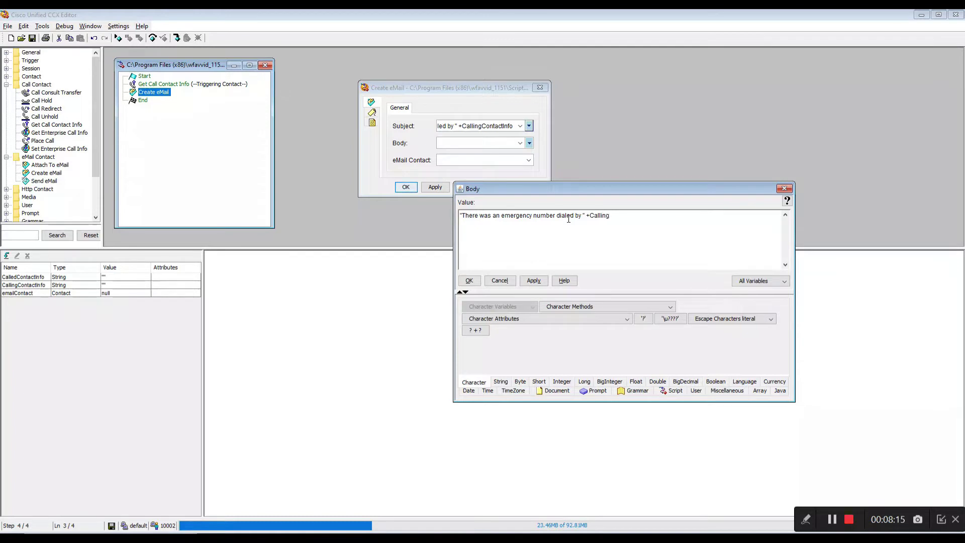
text(Contac)
text(act the caller immediately)
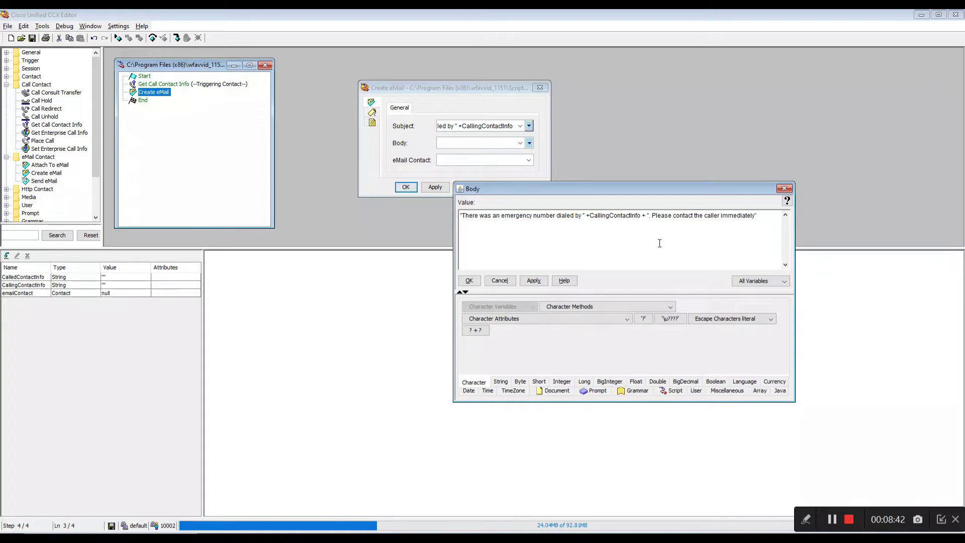
click(535, 282)
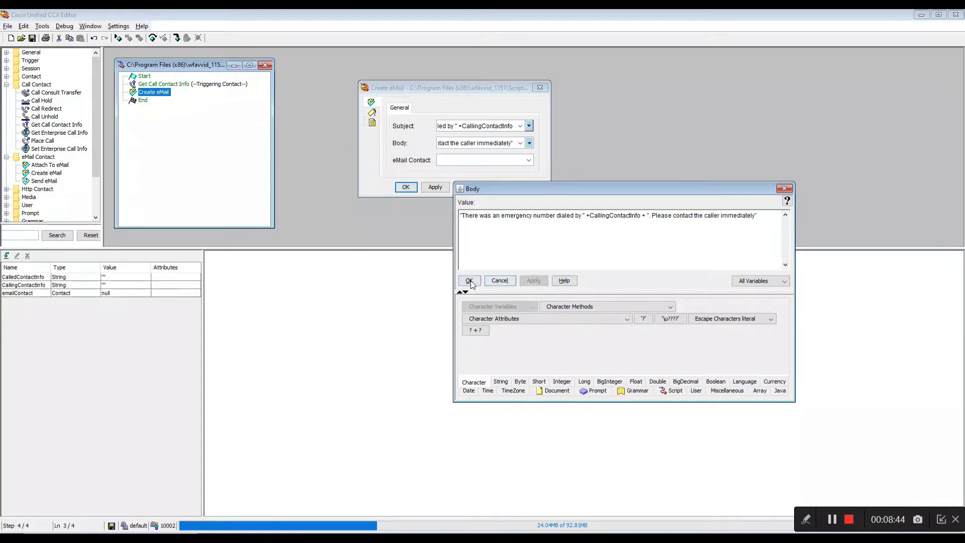
click(469, 282)
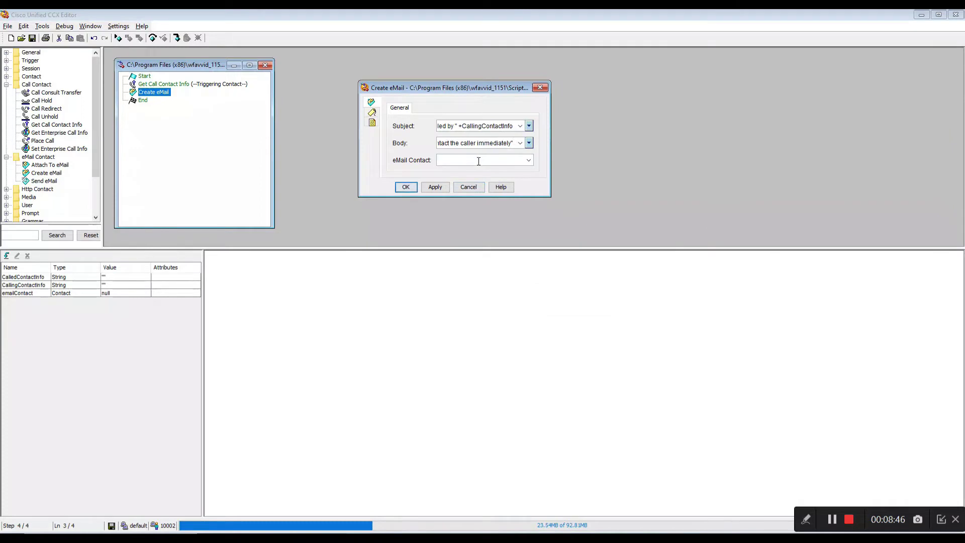
Choose emailContact as the Create eMail contact variable and apply.
click(529, 160)
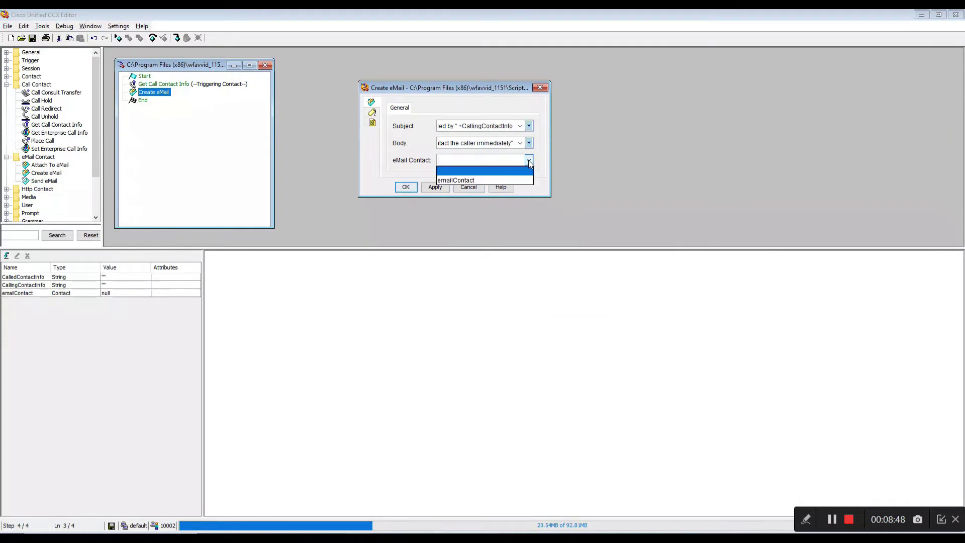
click(511, 179)
click(435, 187)
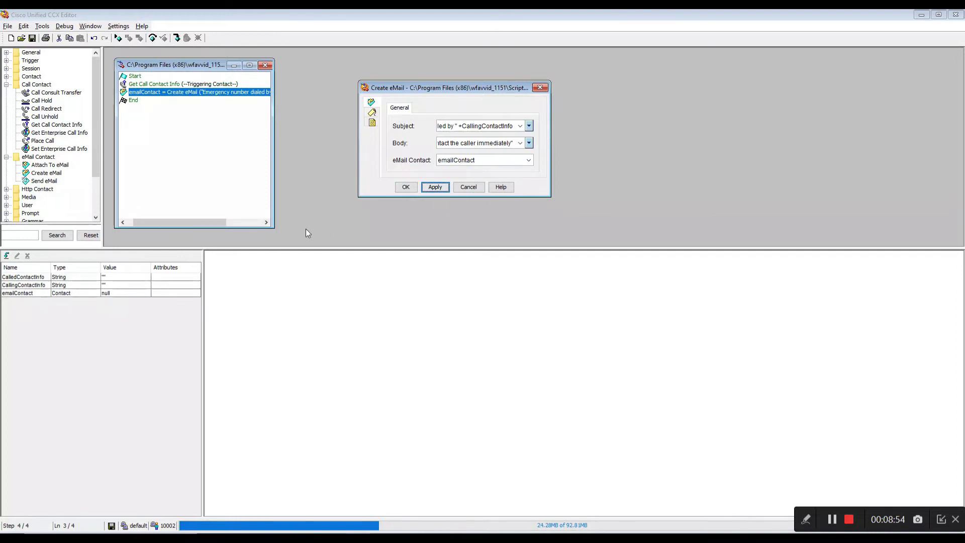
click(405, 187)
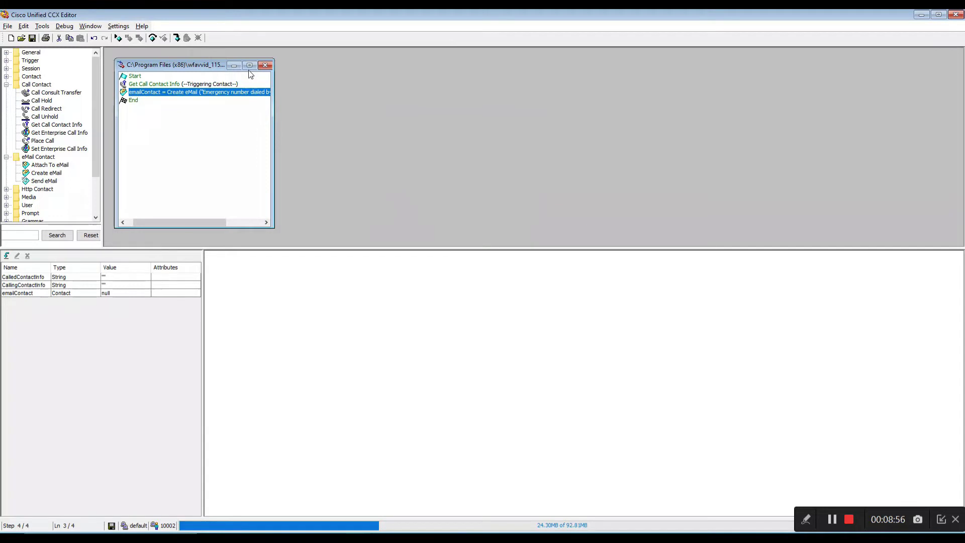
Maximize the script window, validate it successfully, and add a Send eMail step before End.
click(249, 65)
click(42, 26)
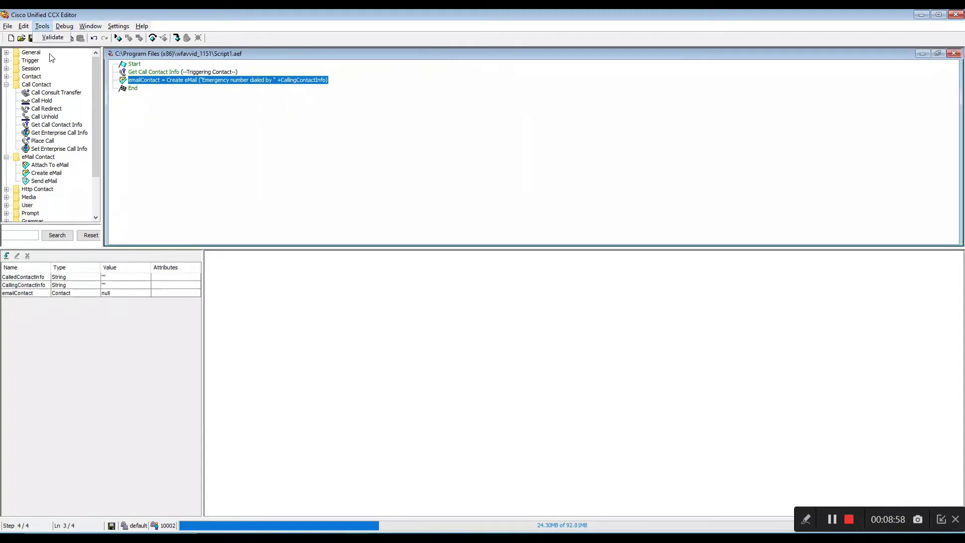
click(52, 37)
click(490, 285)
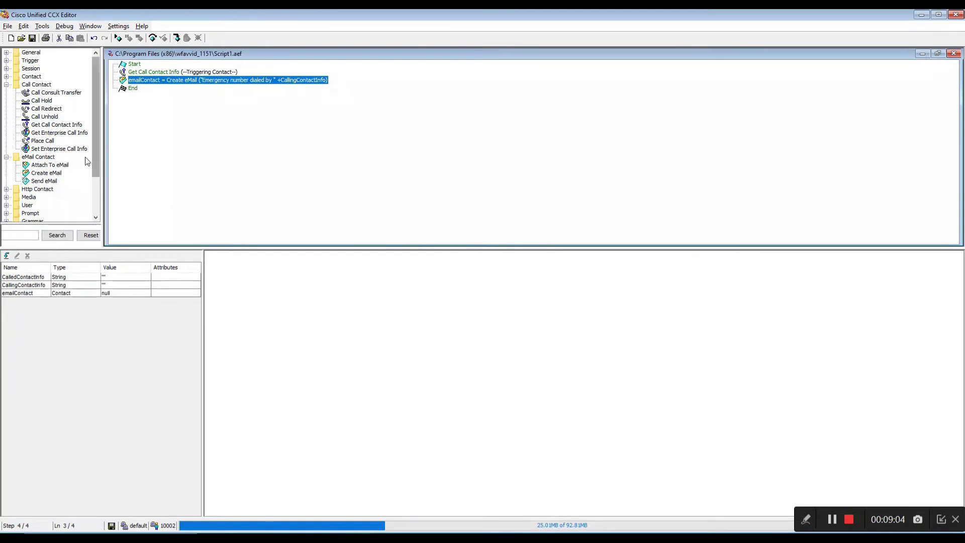
drag(50, 181, 168, 86)
Configure Send eMail to send emailContact to the alert recipient's e-mail address.
click(113, 88)
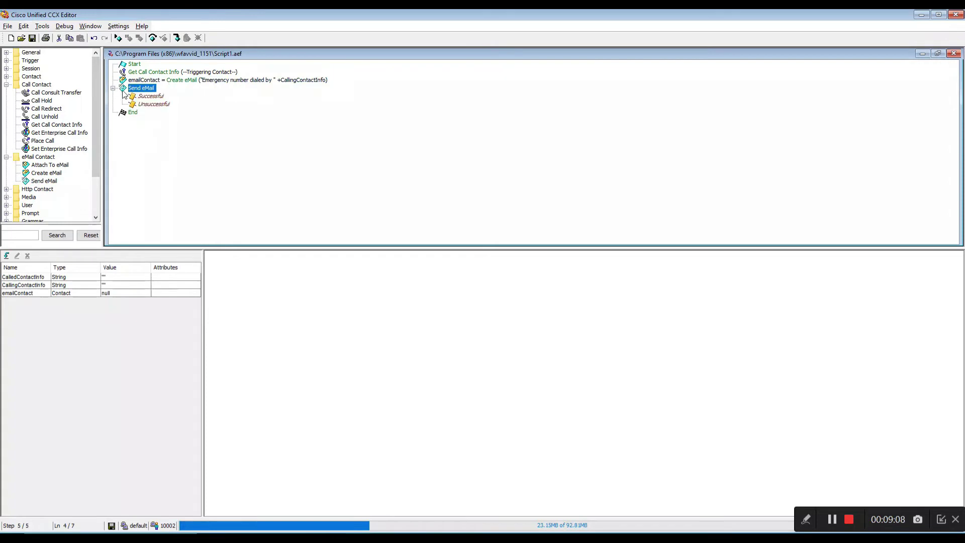
right_click(147, 93)
click(154, 93)
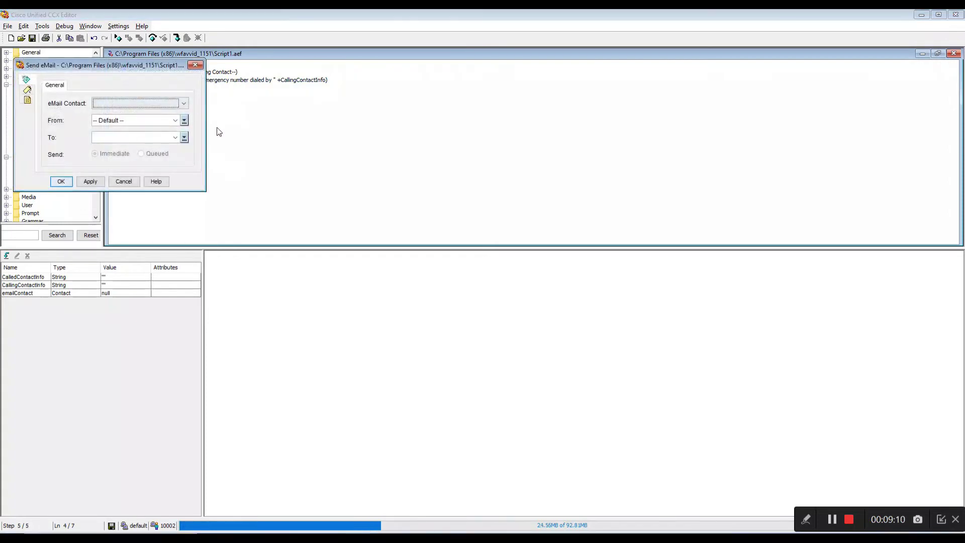
drag(130, 65, 483, 103)
click(536, 144)
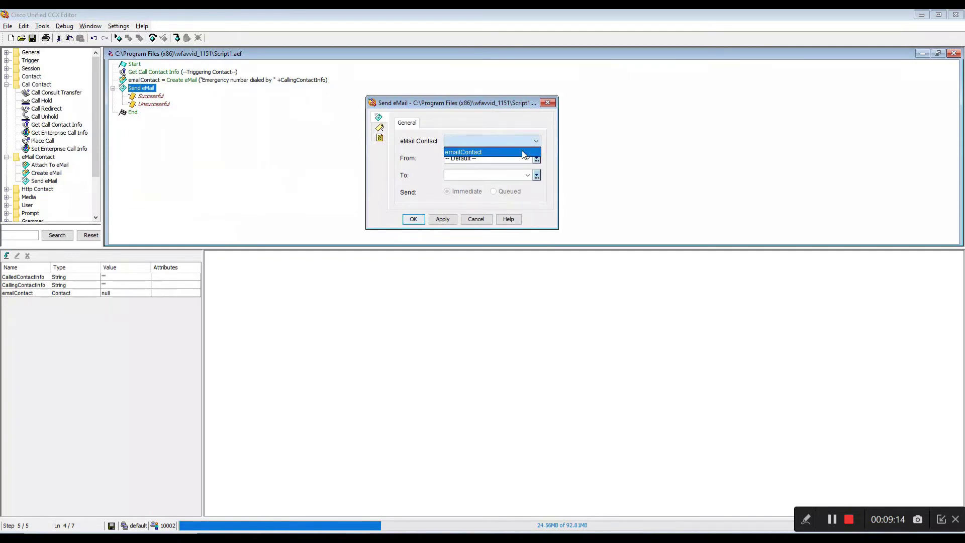
click(523, 152)
click(520, 153)
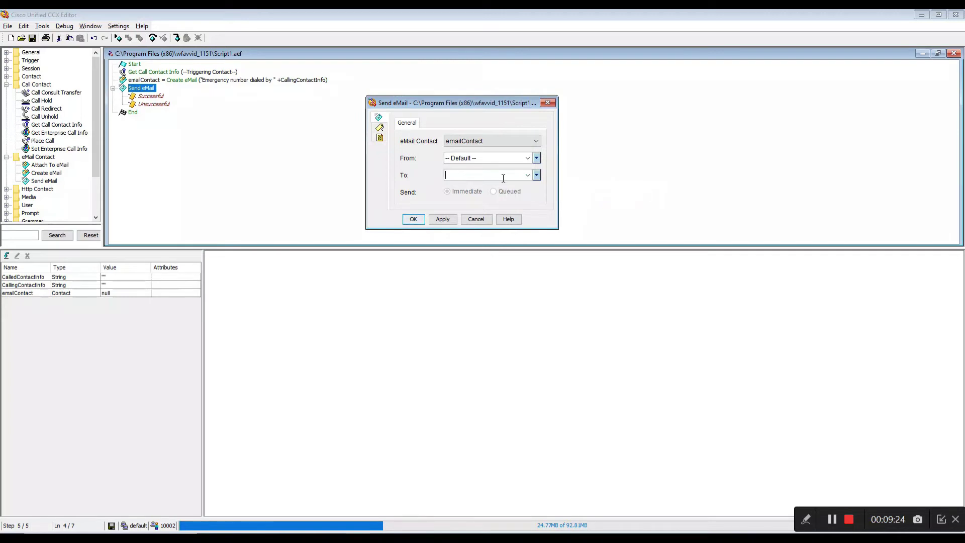
click(442, 219)
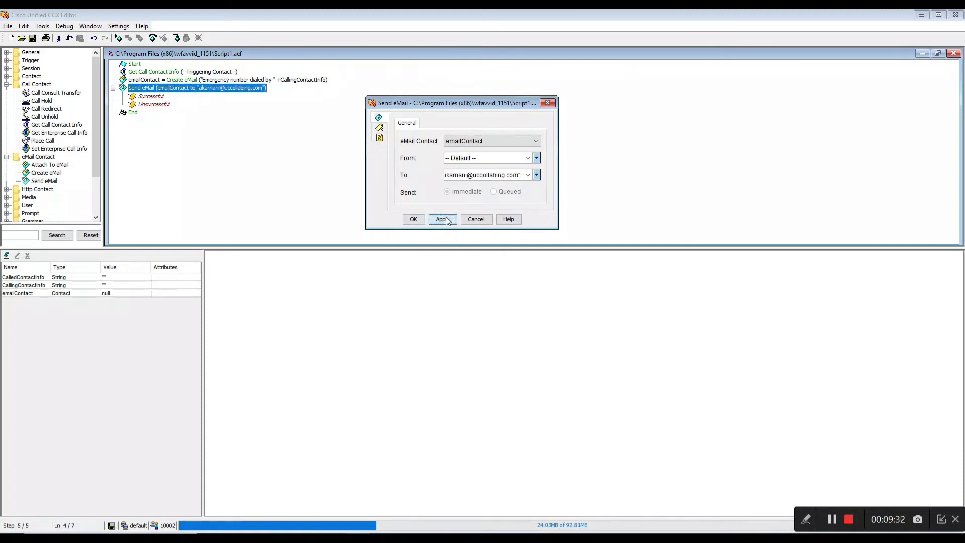
key(Return)
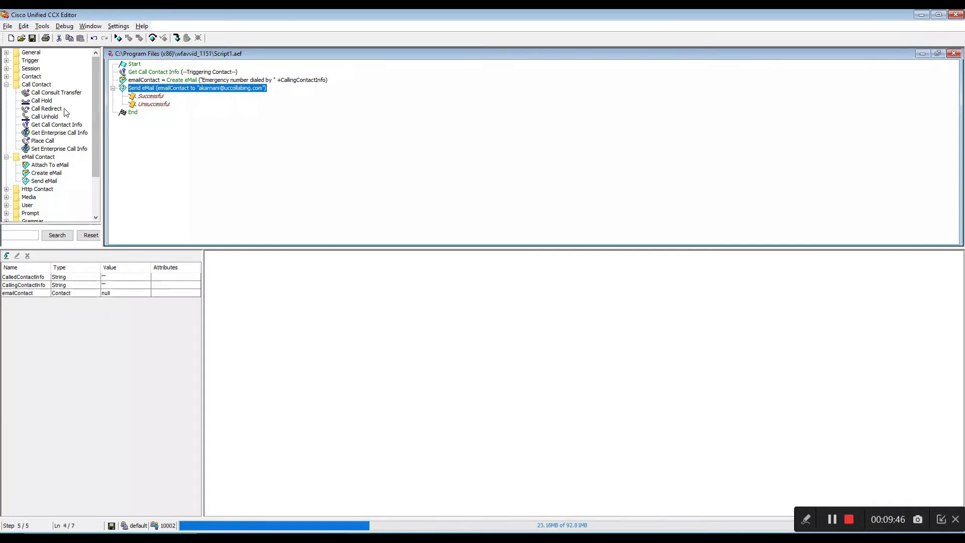
Place a Call Redirect on the Successful branch, keeping the triggering contact as the call.
drag(61, 110, 157, 97)
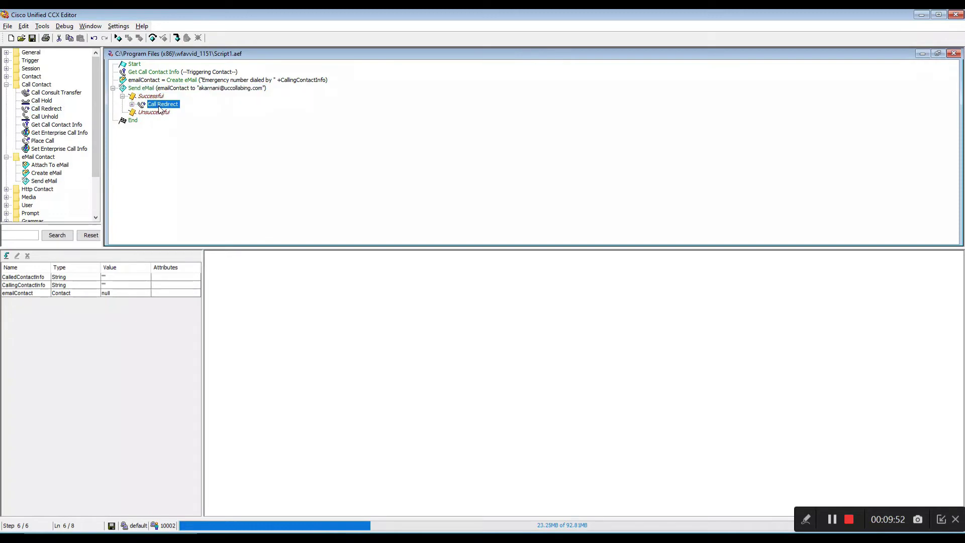
click(131, 104)
right_click(167, 104)
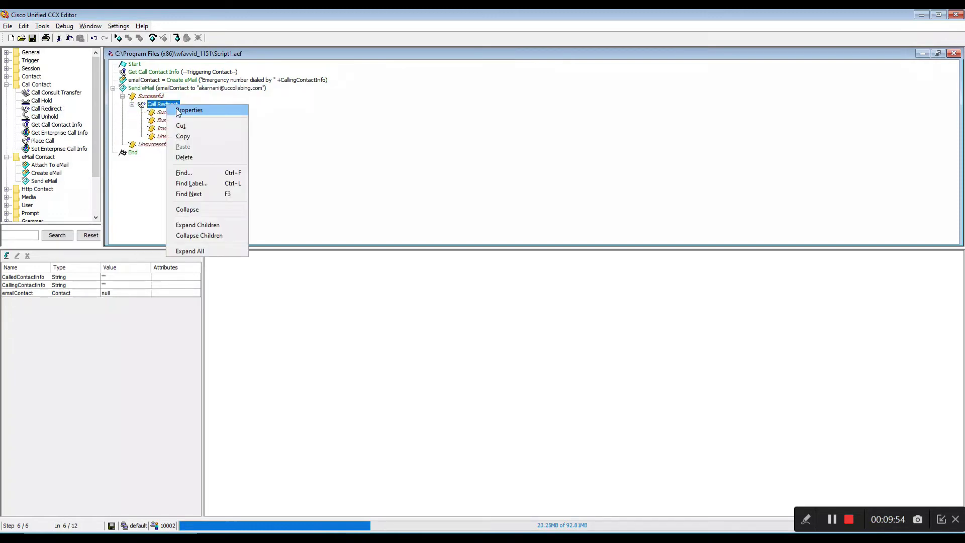
click(199, 110)
drag(148, 80, 426, 107)
click(391, 146)
click(391, 147)
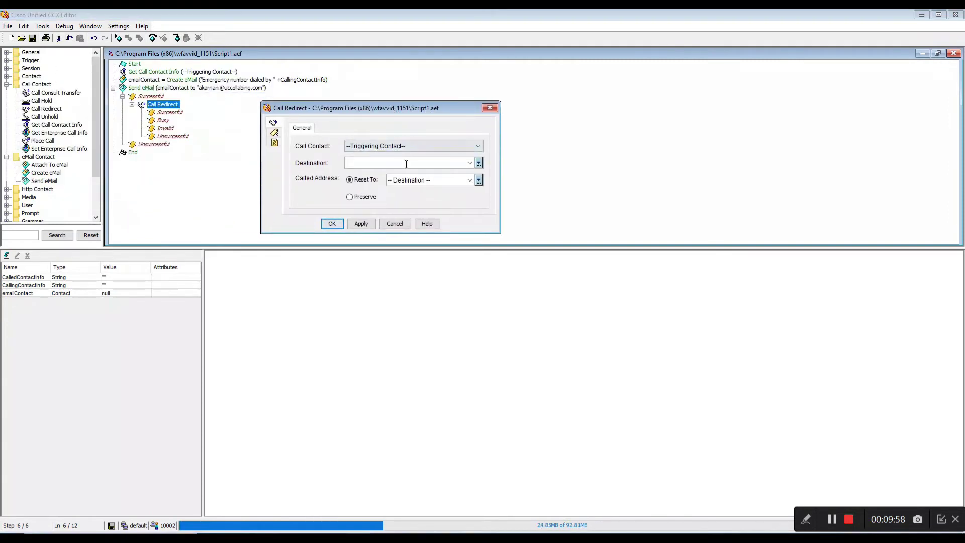
Set the Call Redirect destination to "10002" and copy the configured step.
click(406, 164)
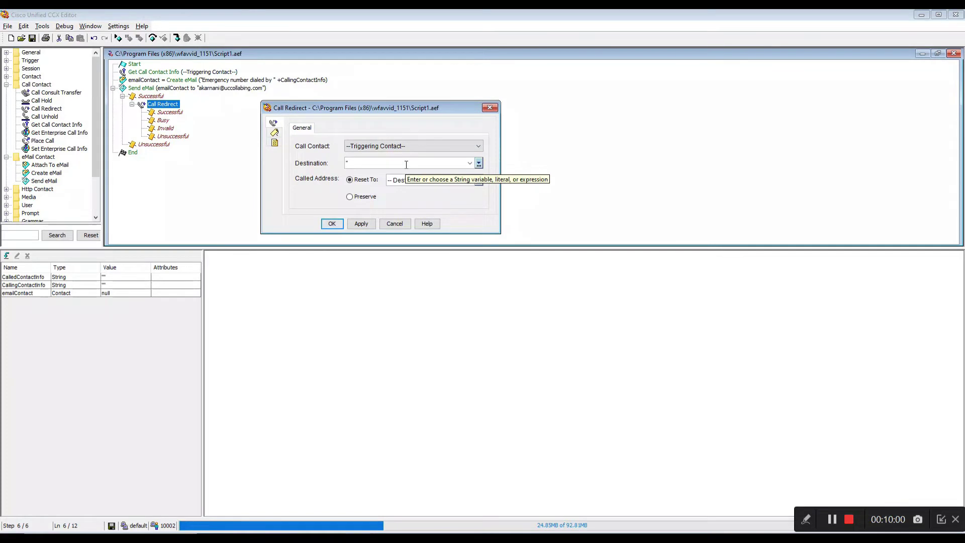
click(453, 538)
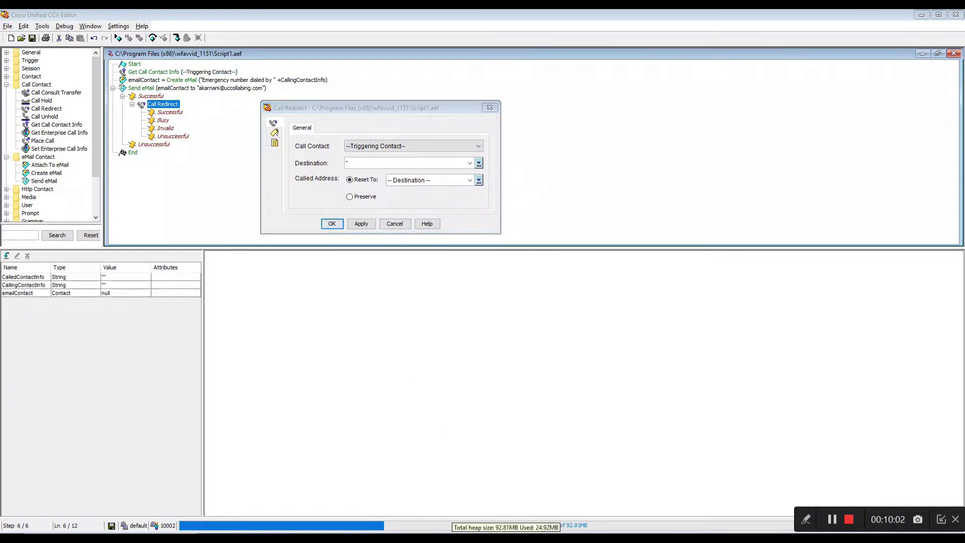
click(454, 537)
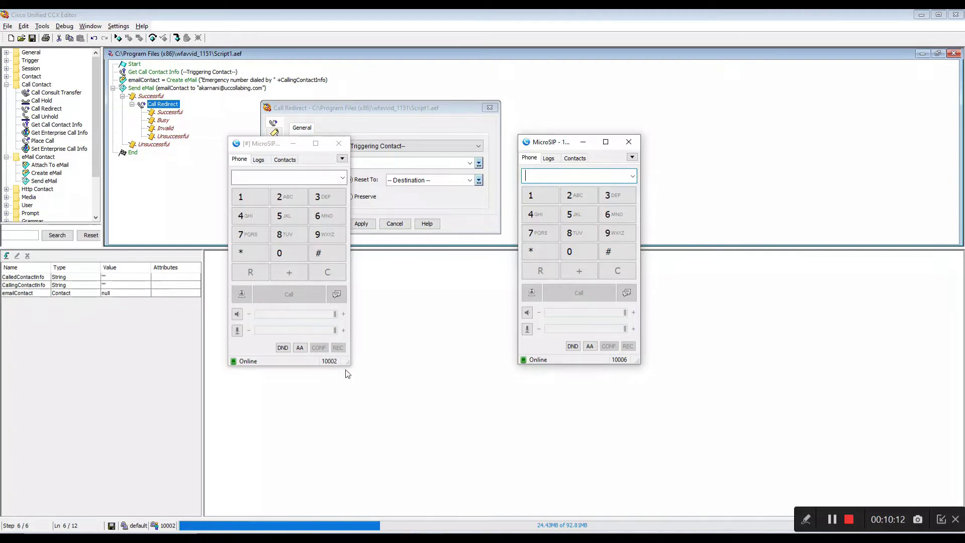
click(375, 159)
text(")
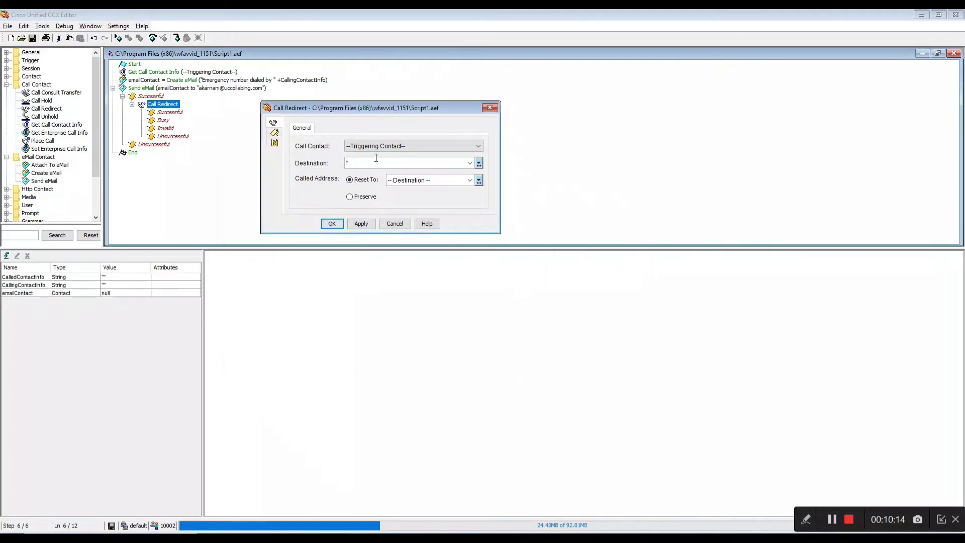
text(10002)
click(360, 224)
click(333, 223)
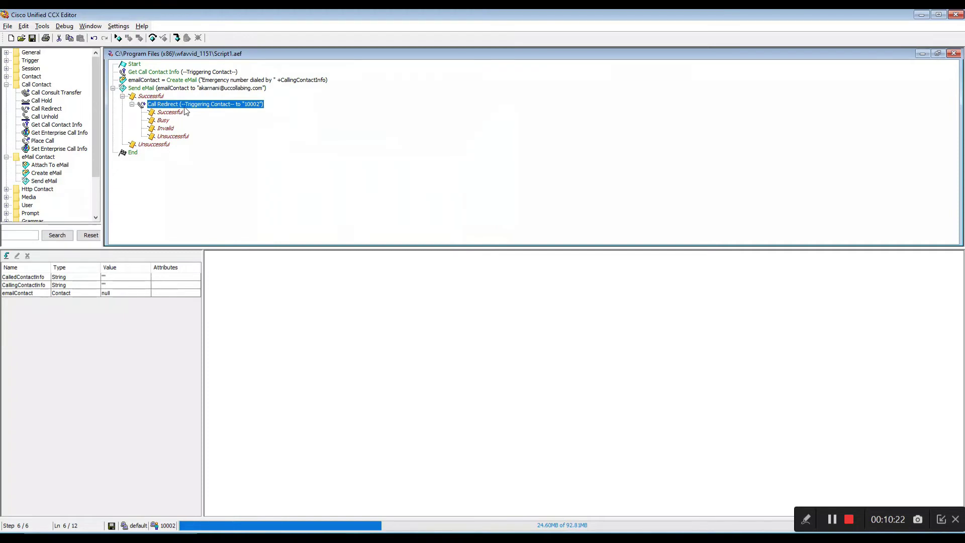
key(ctrl+c)
Paste the Call Redirect under the Unsuccessful branch and validate the script.
click(168, 144)
key(ctrl+v)
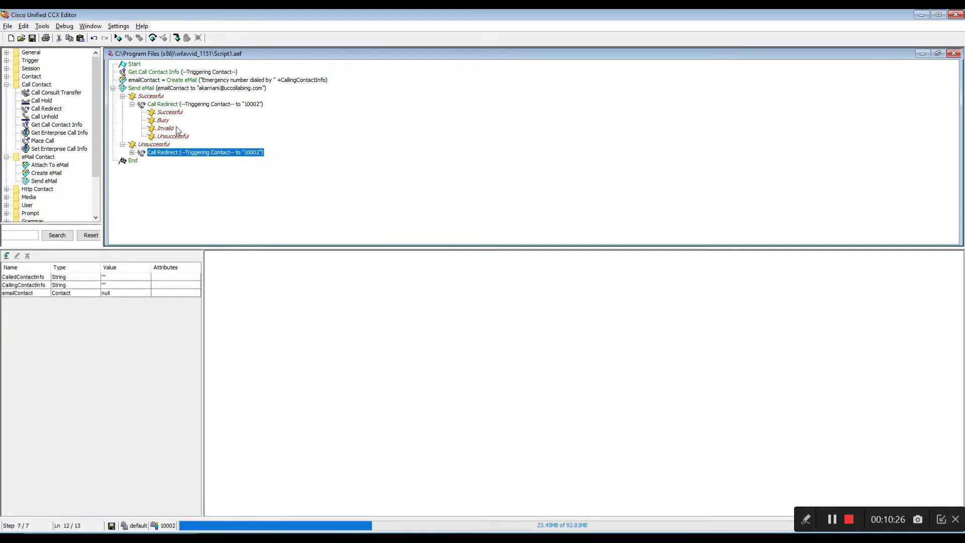
click(132, 153)
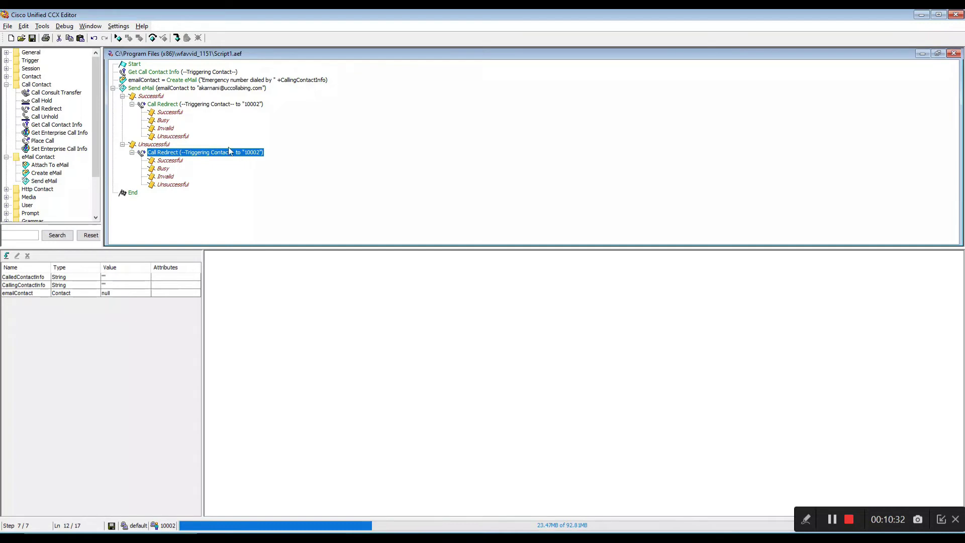
click(52, 37)
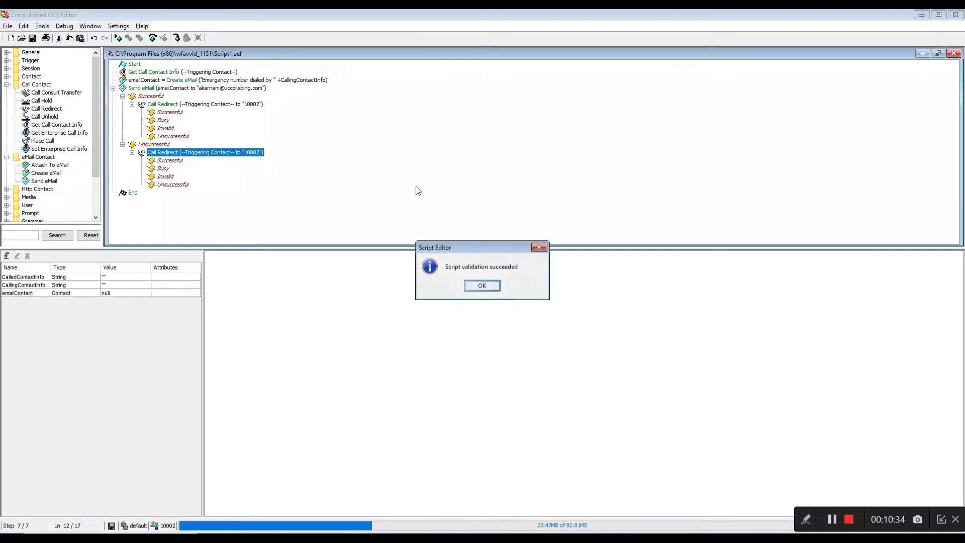
click(500, 287)
Save the script as 911.aef in the Script Repository default folder.
click(8, 26)
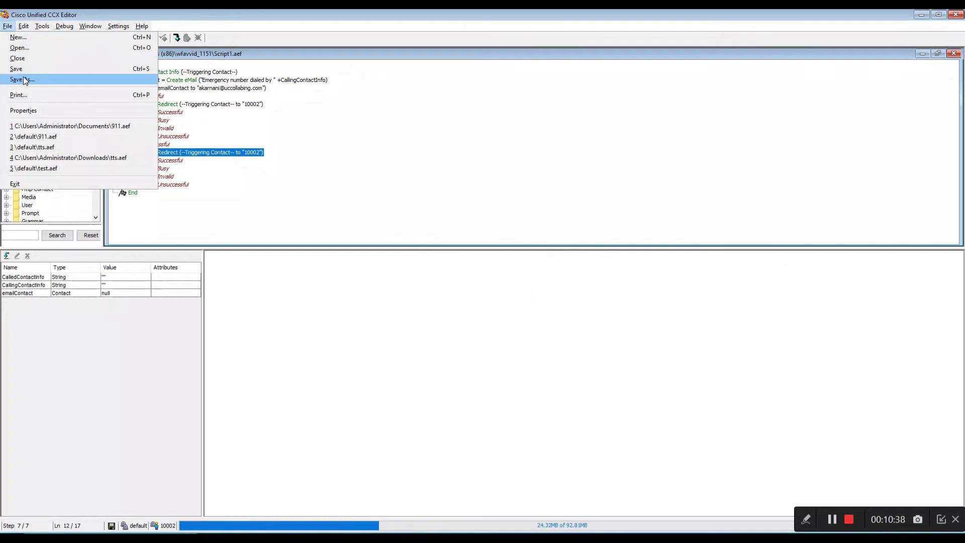
click(313, 110)
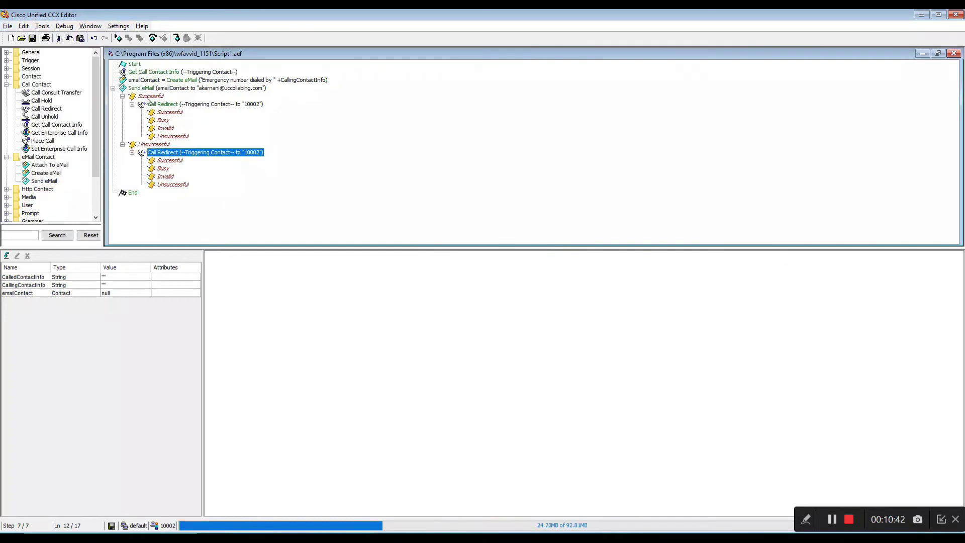
click(7, 27)
click(42, 81)
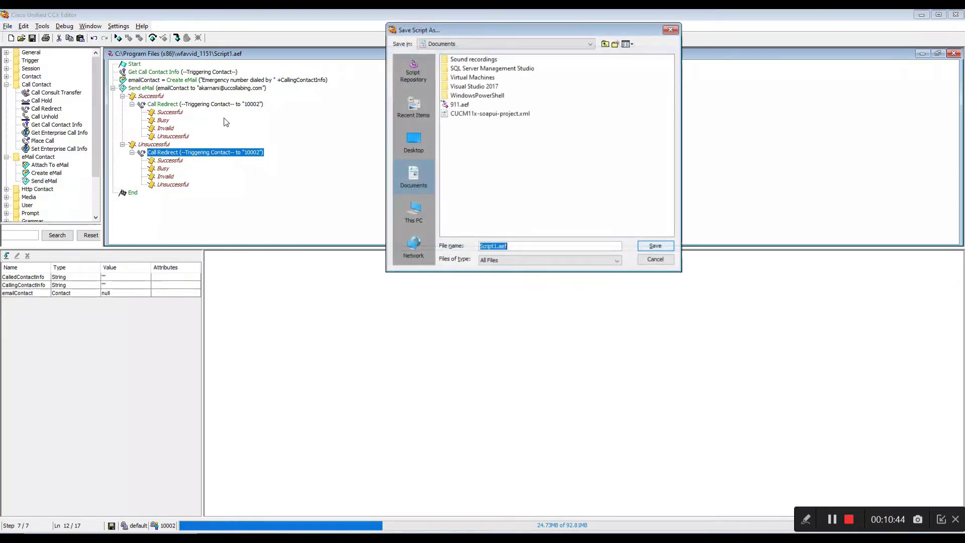
click(412, 72)
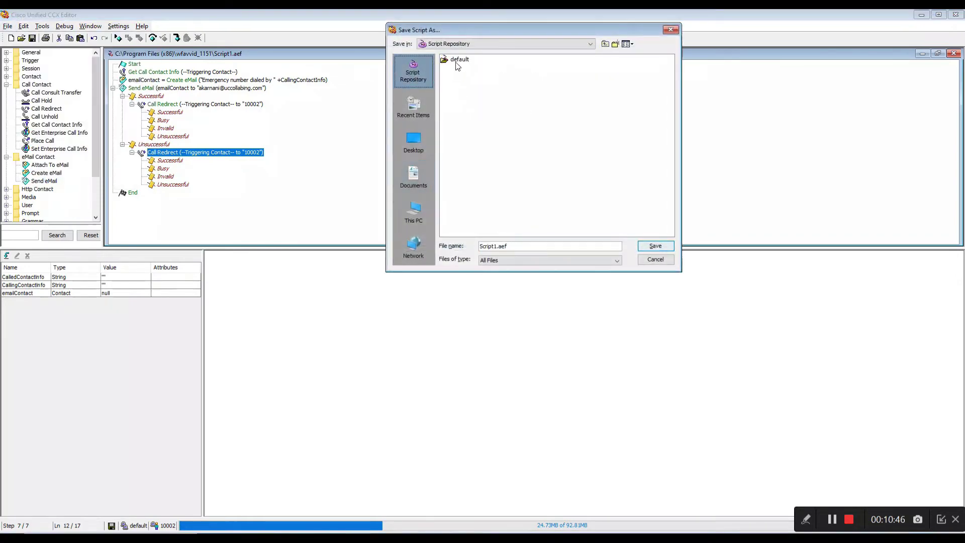
double_click(457, 62)
click(514, 244)
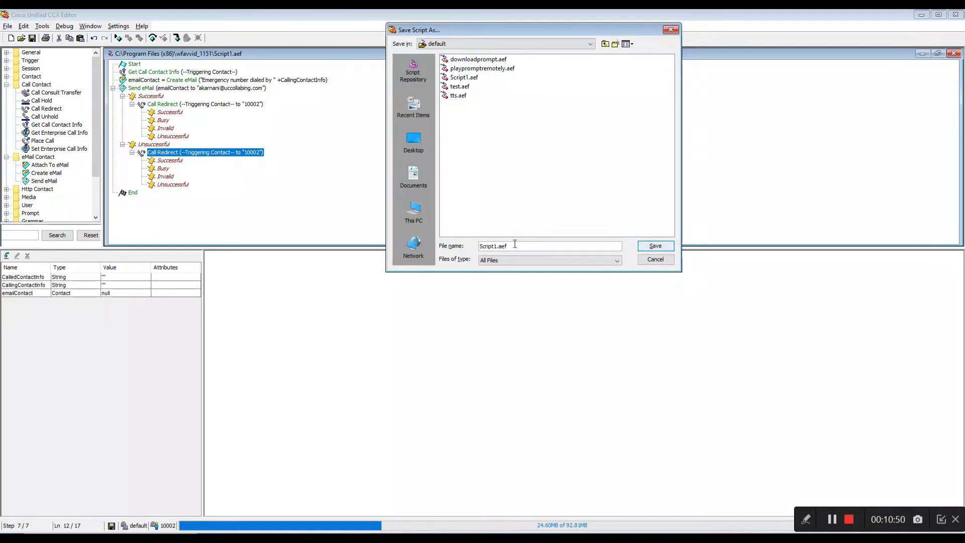
text(911)
double_click(514, 245)
text(911.ae)
click(654, 248)
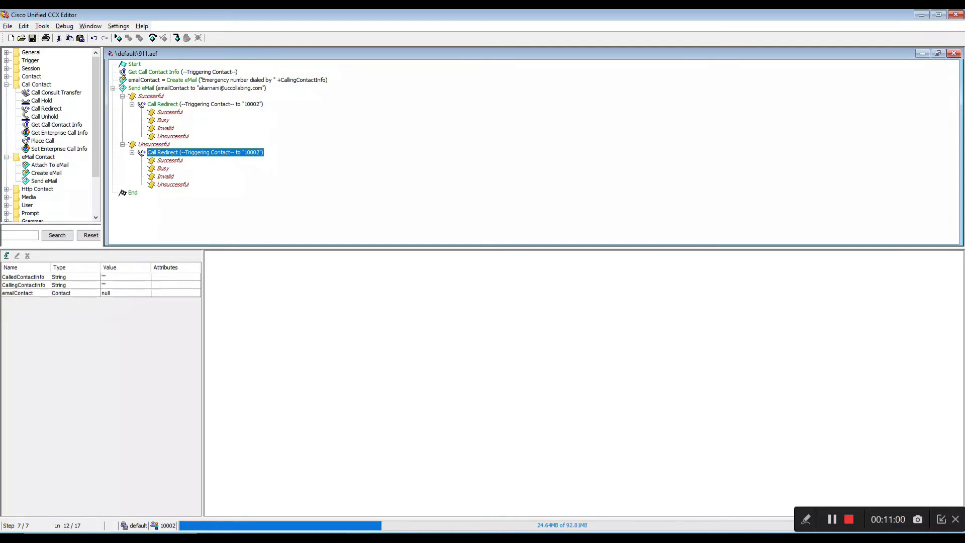
From Applications > Application Management, add a new Cisco Script Application and continue.
key(alt+Tab)
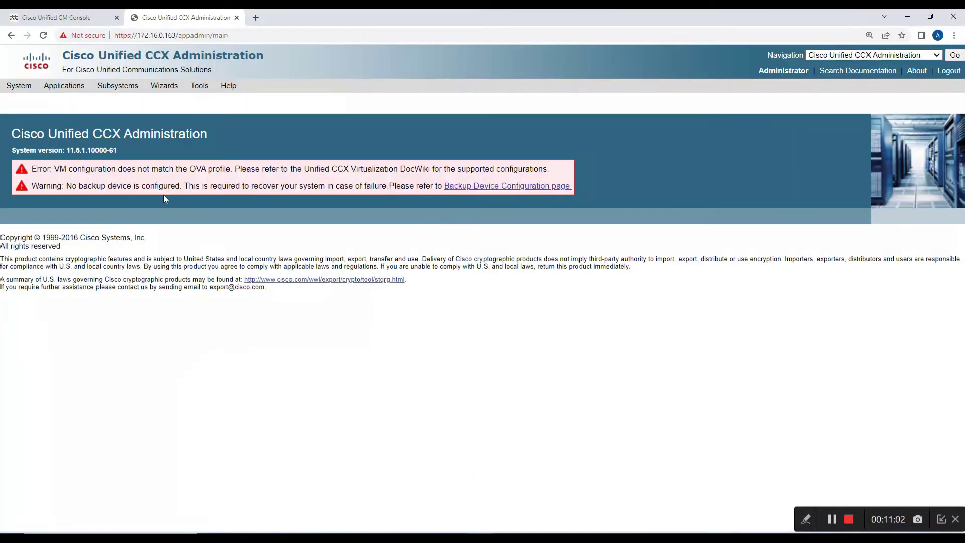
click(71, 92)
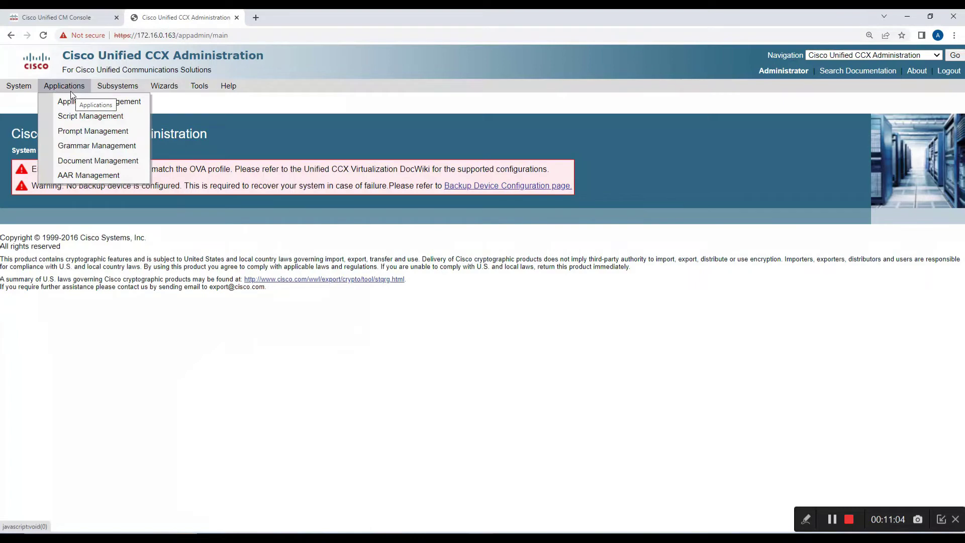
click(74, 103)
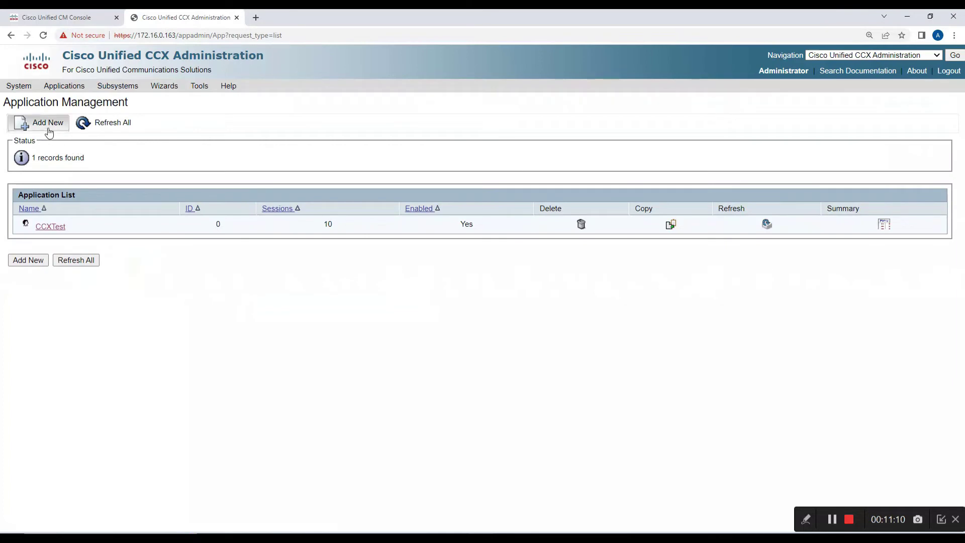
click(49, 129)
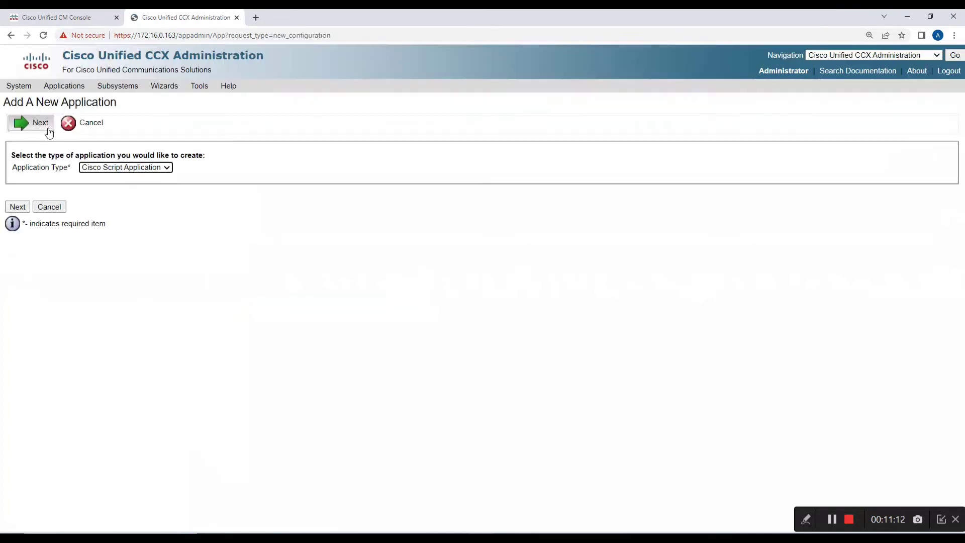
click(133, 170)
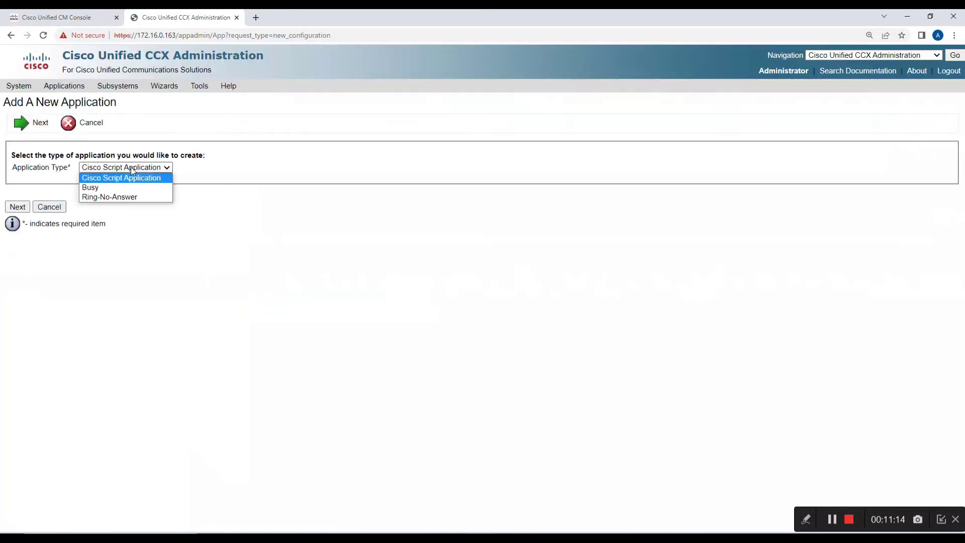
click(130, 167)
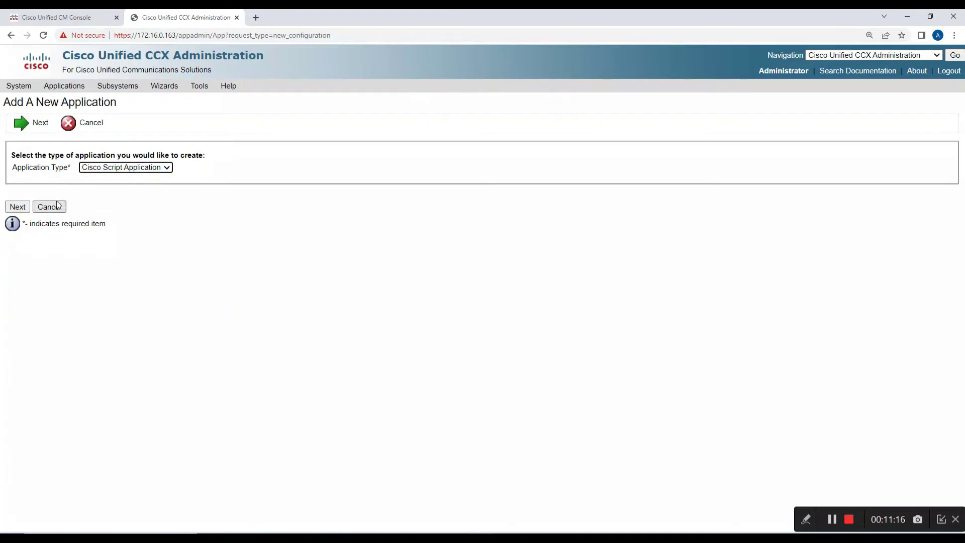
click(22, 207)
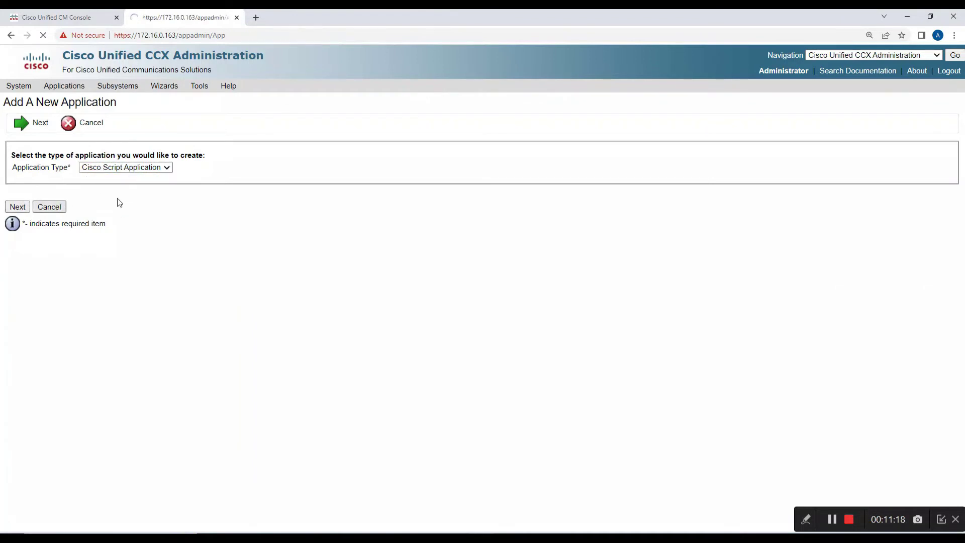
Add application 911 running SCRIPT[911.aef] with 10 maximum sessions and description '911 Alerting'.
click(257, 209)
text(911)
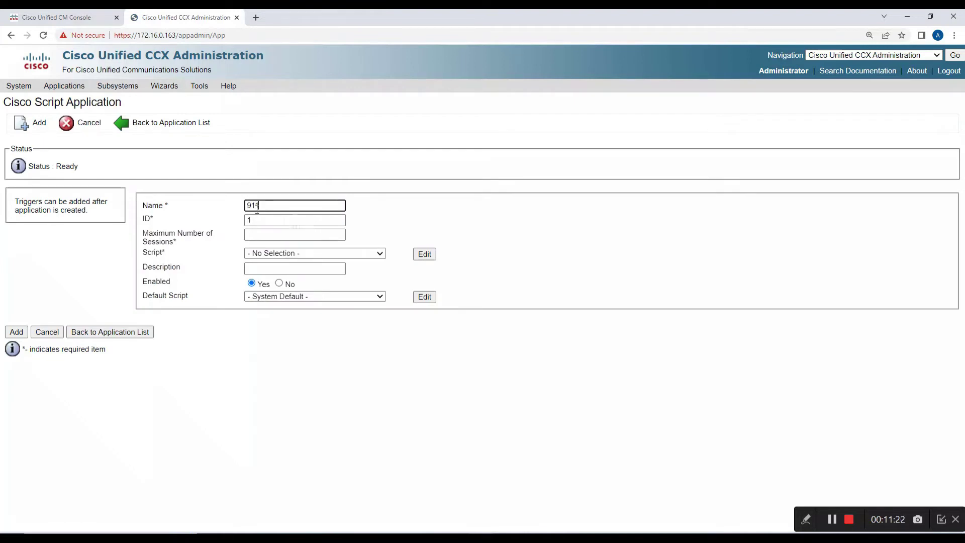
text(Ap)
click(298, 236)
click(297, 256)
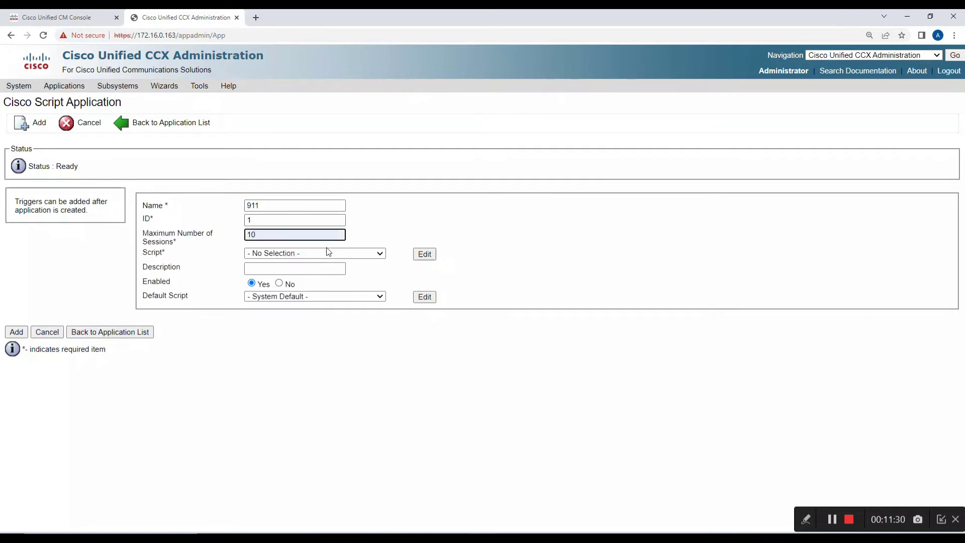
click(328, 253)
click(318, 270)
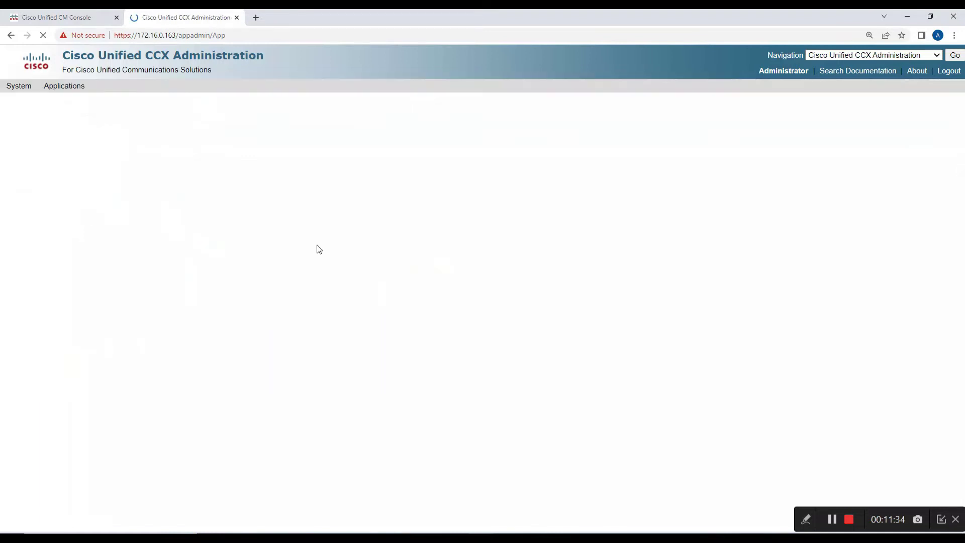
click(270, 269)
text(911)
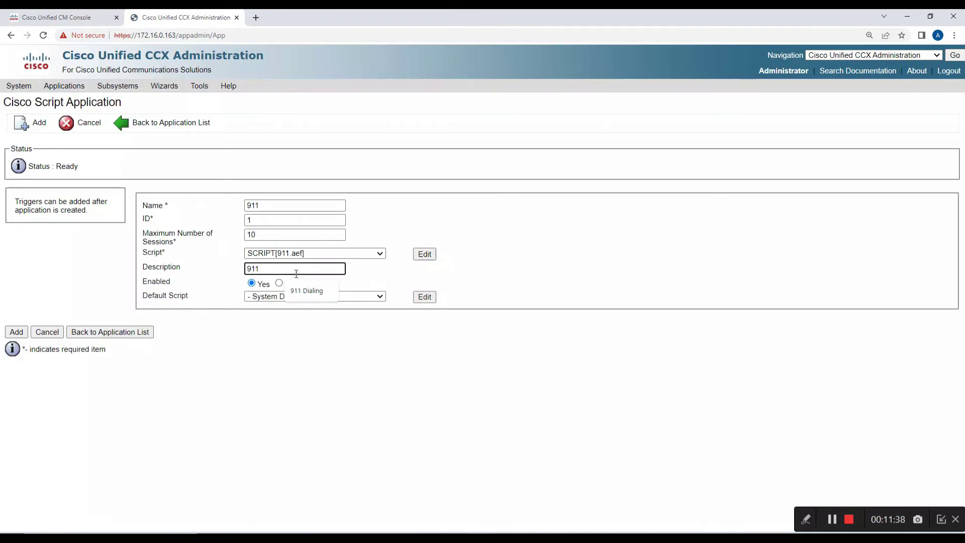
text( Alerting)
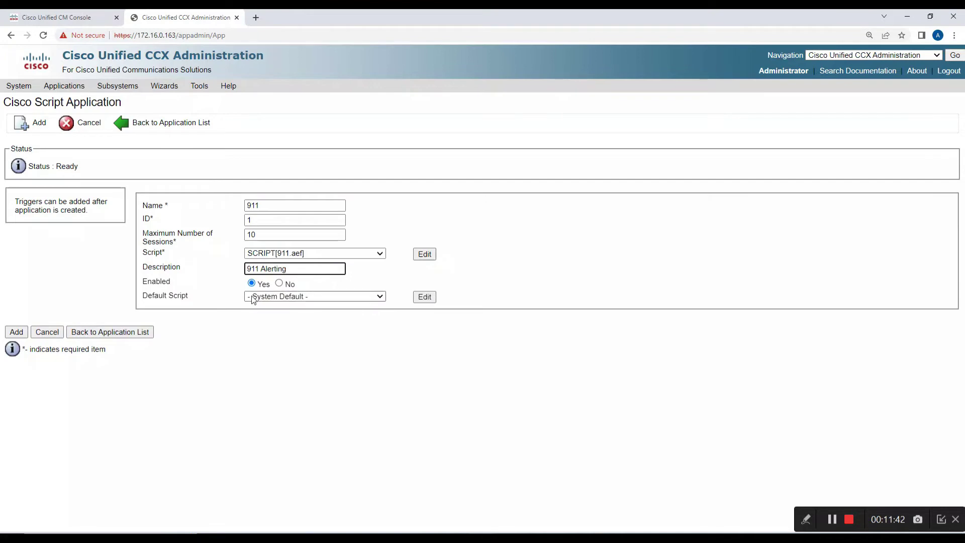
click(258, 330)
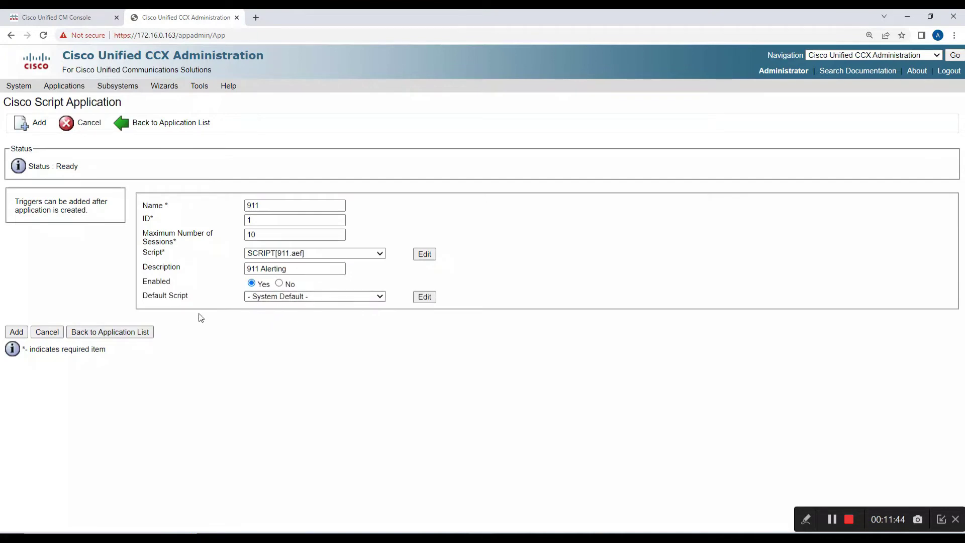
click(17, 333)
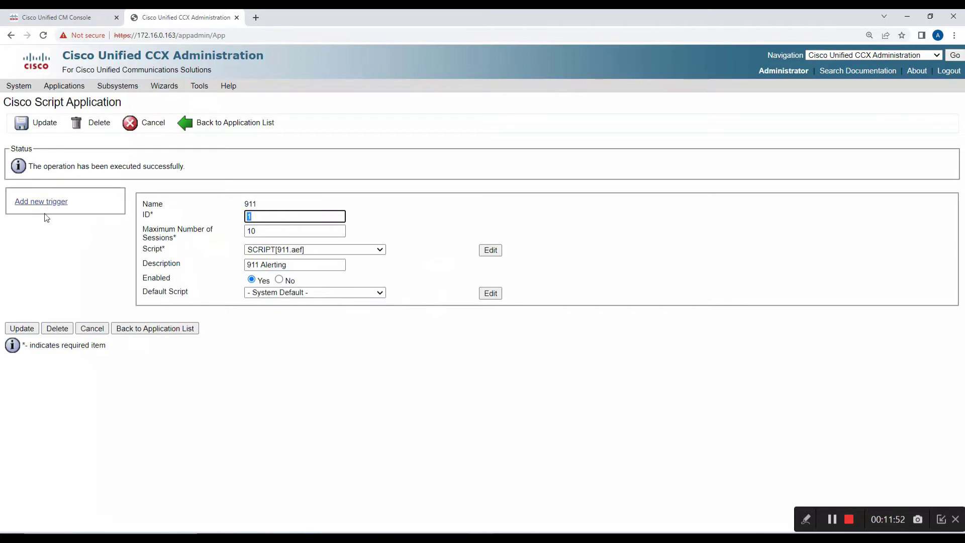
Start a Unified CM Telephony Trigger with directory number 911, default language and device name 911.
click(46, 204)
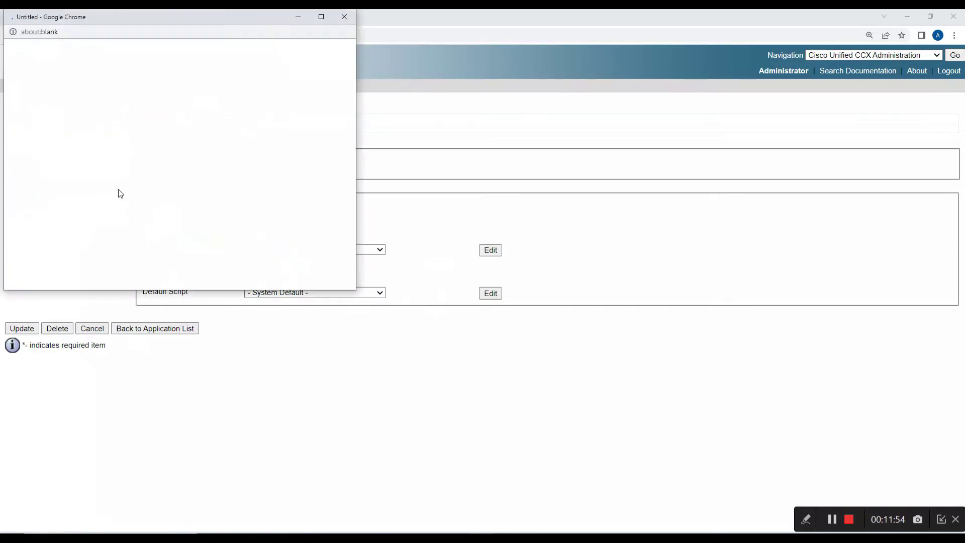
double_click(143, 19)
click(196, 73)
click(191, 80)
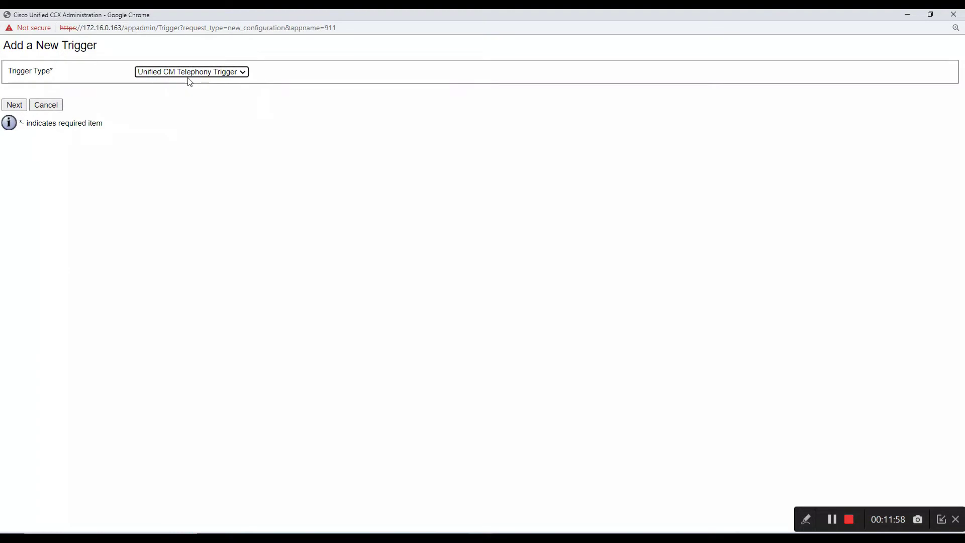
click(25, 104)
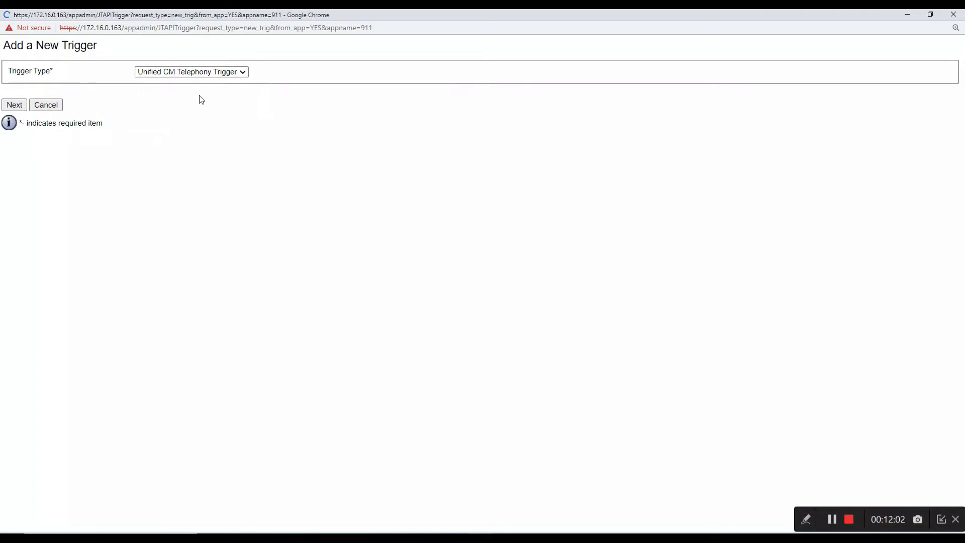
click(193, 151)
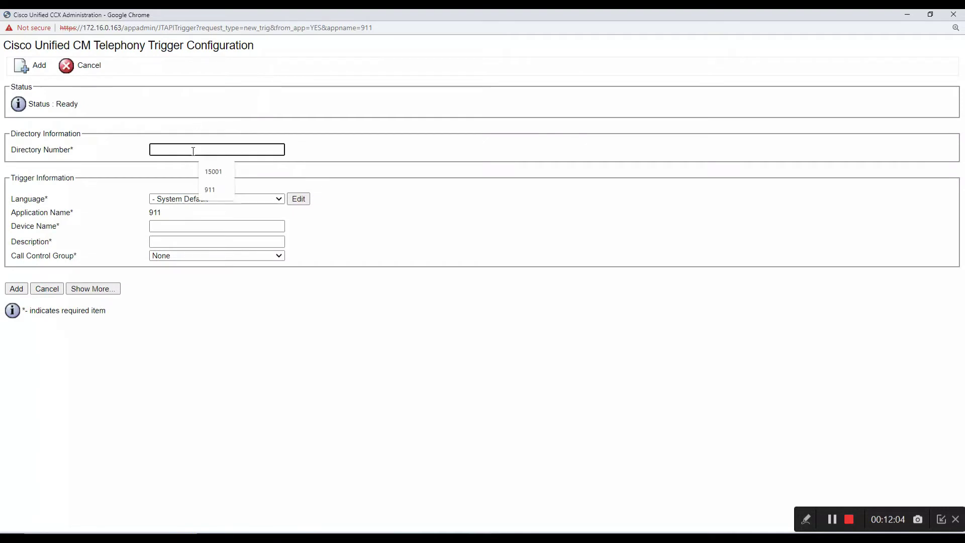
text(911)
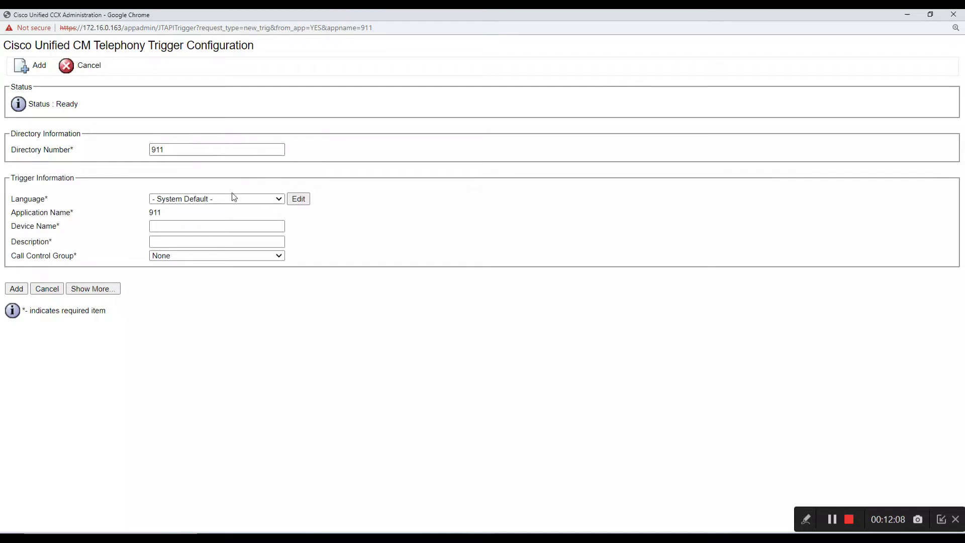
click(231, 200)
click(230, 198)
click(211, 225)
text(911)
Describe the trigger as '911 Alerting', assign call control group CCG_IN(2), and show advanced settings.
click(205, 253)
click(203, 241)
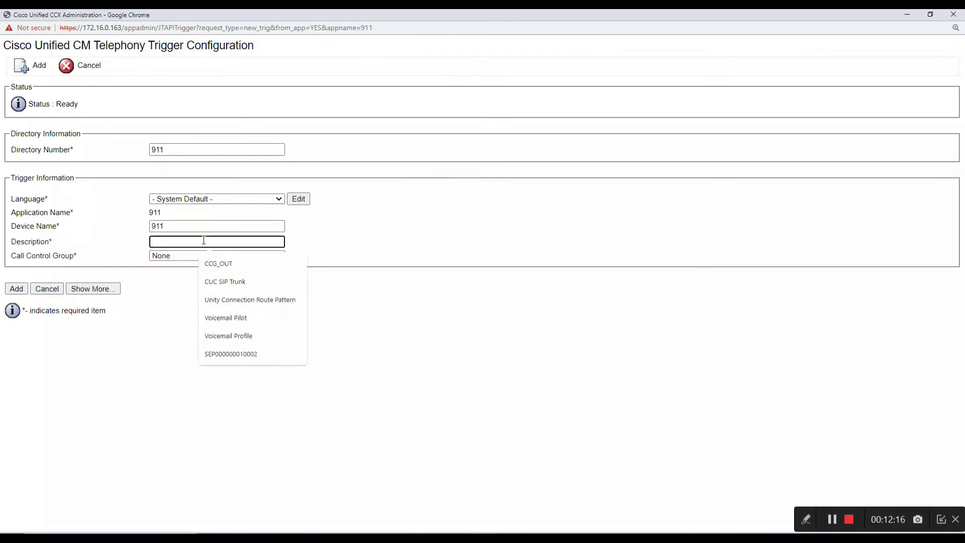
text(911 Alerting)
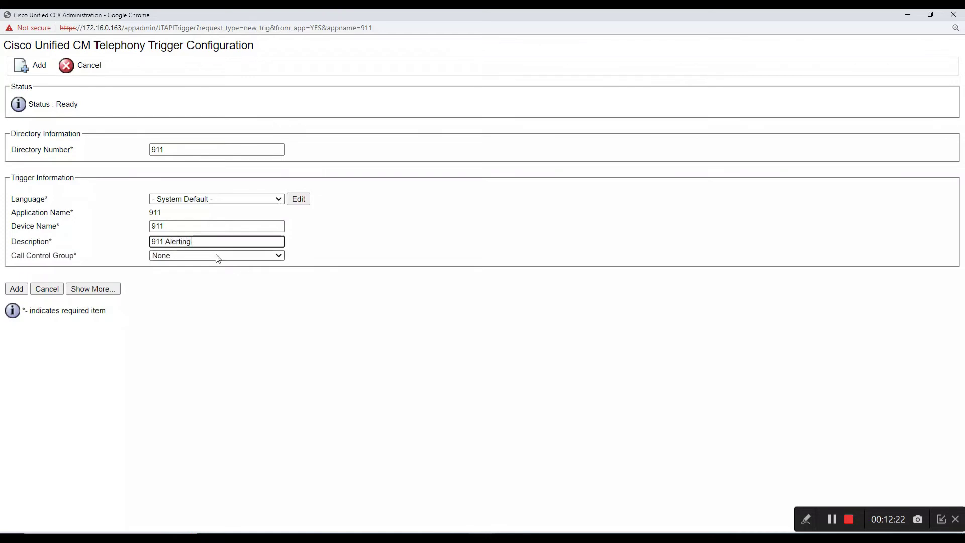
click(216, 255)
click(215, 283)
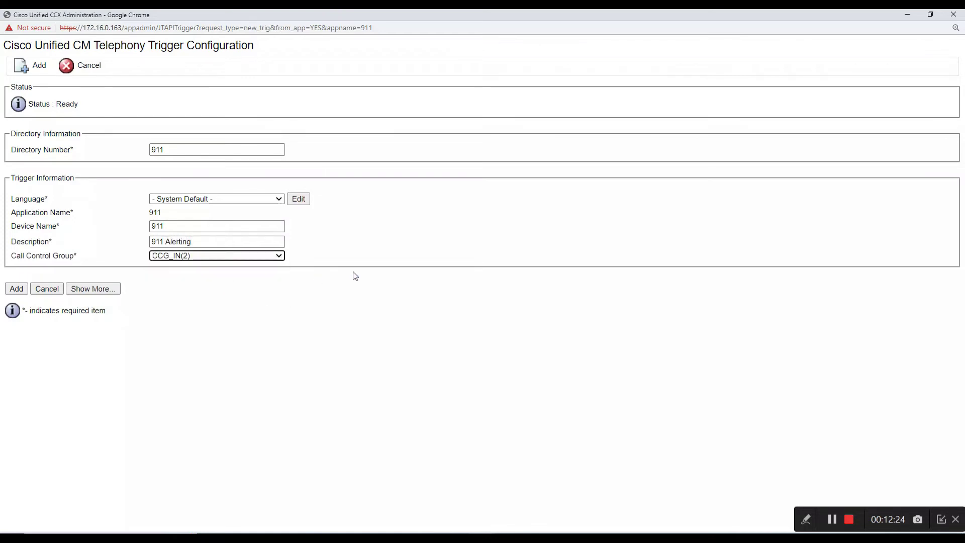
click(116, 288)
scroll(216, 276, down, 3)
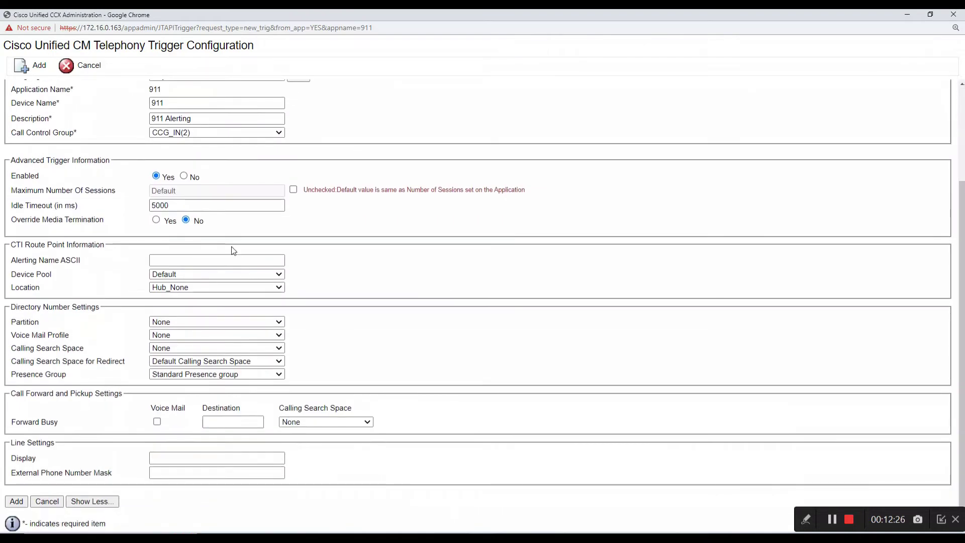
Enter alerting name 911, keeping device pool Default and location Hub_None.
click(201, 258)
text(911)
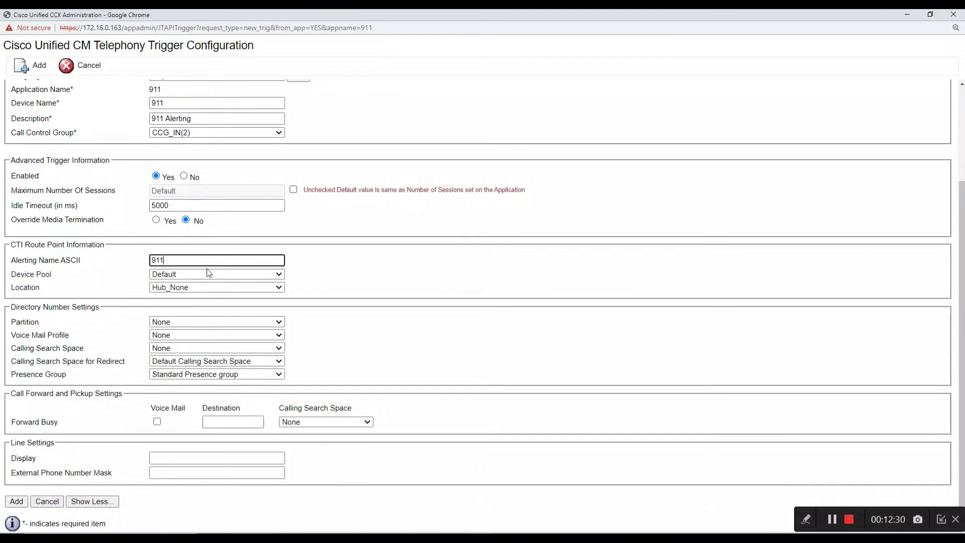
click(206, 275)
click(205, 276)
click(229, 288)
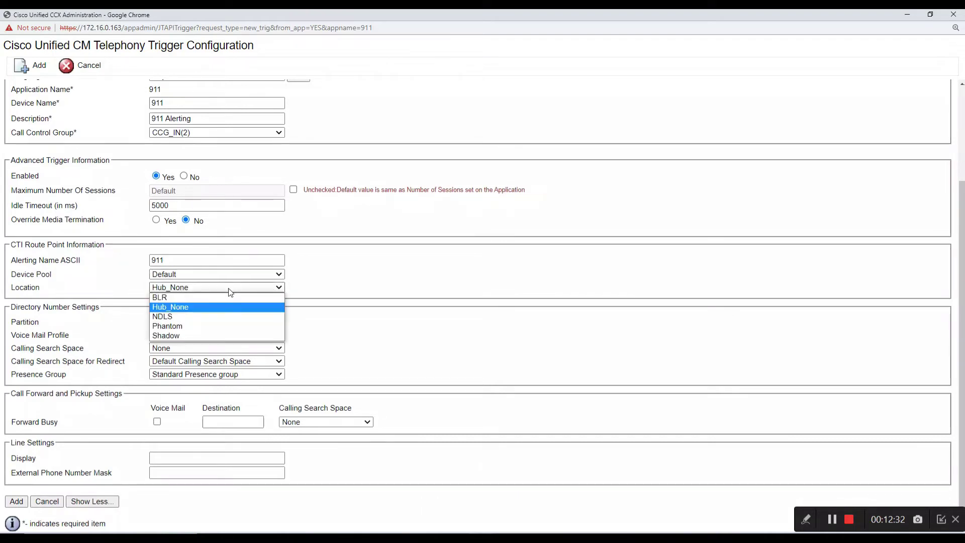
click(230, 290)
Set partition Internal_PRT, voicemail VM_Profile, search space Internal_CSS, display 911, and add the trigger.
click(218, 322)
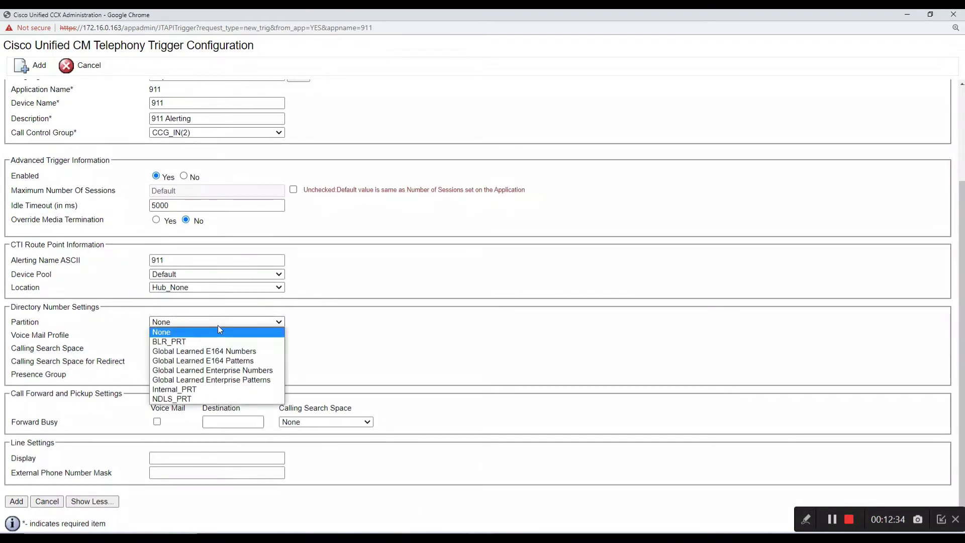
click(201, 389)
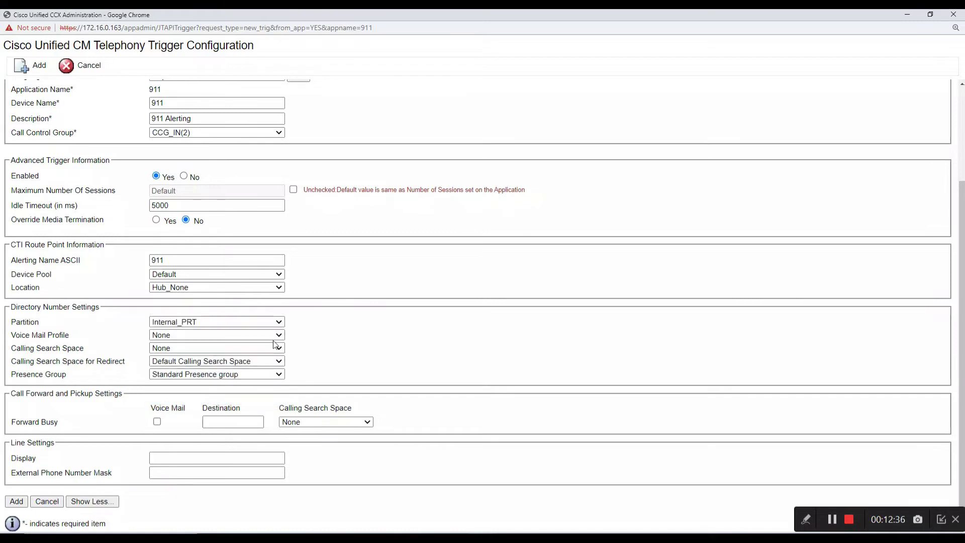
click(225, 335)
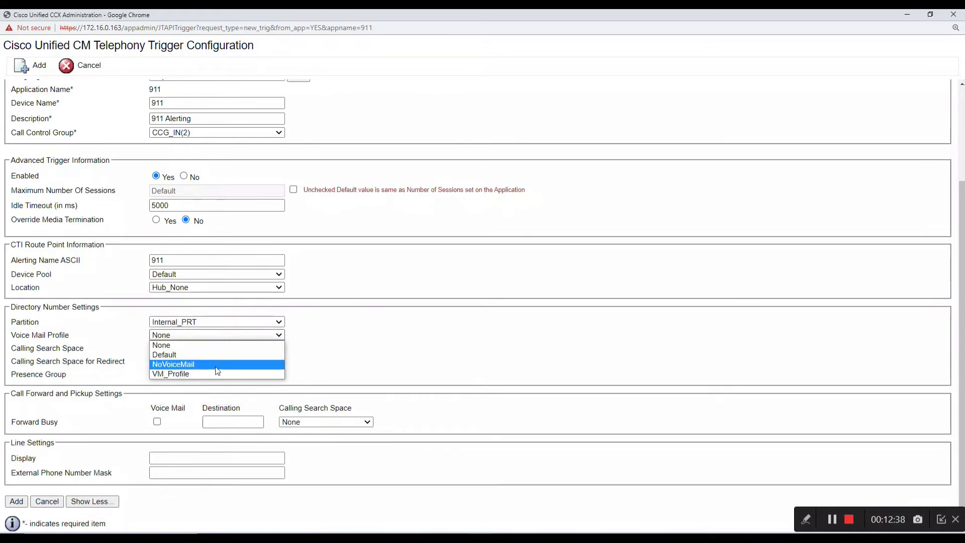
click(214, 374)
click(201, 348)
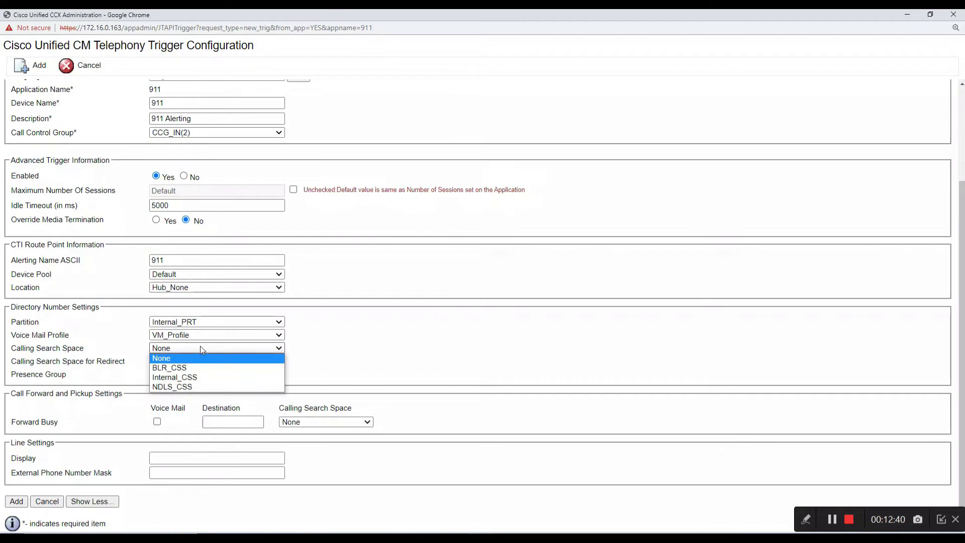
click(199, 377)
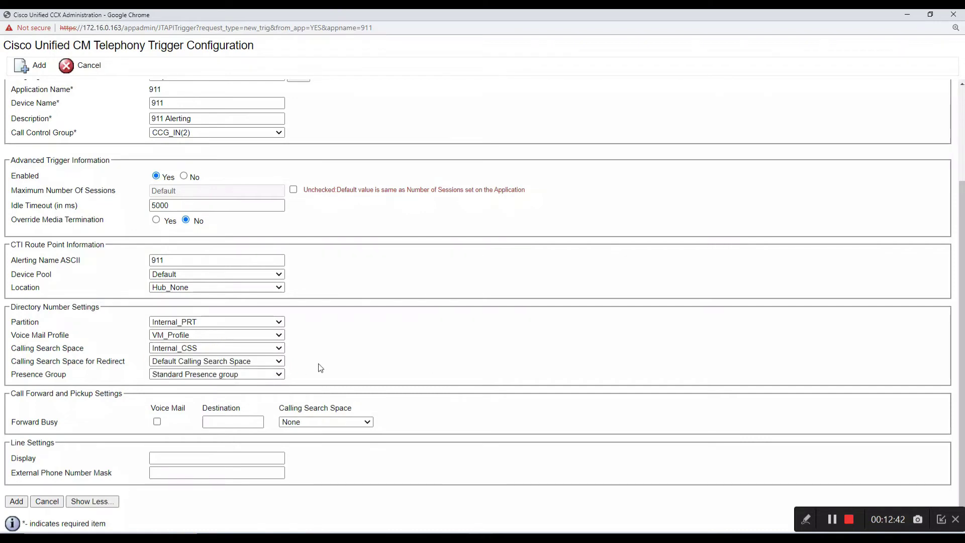
click(182, 456)
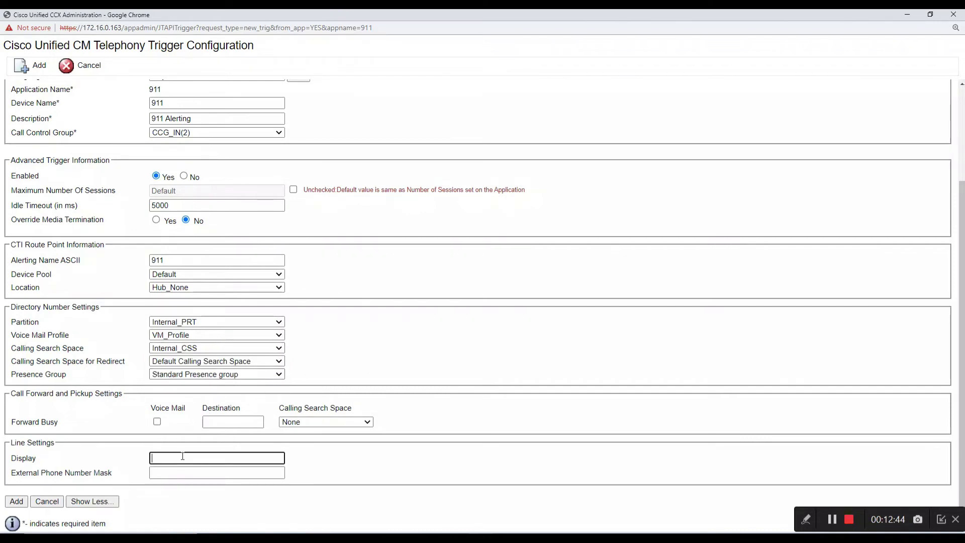
text(911)
click(17, 502)
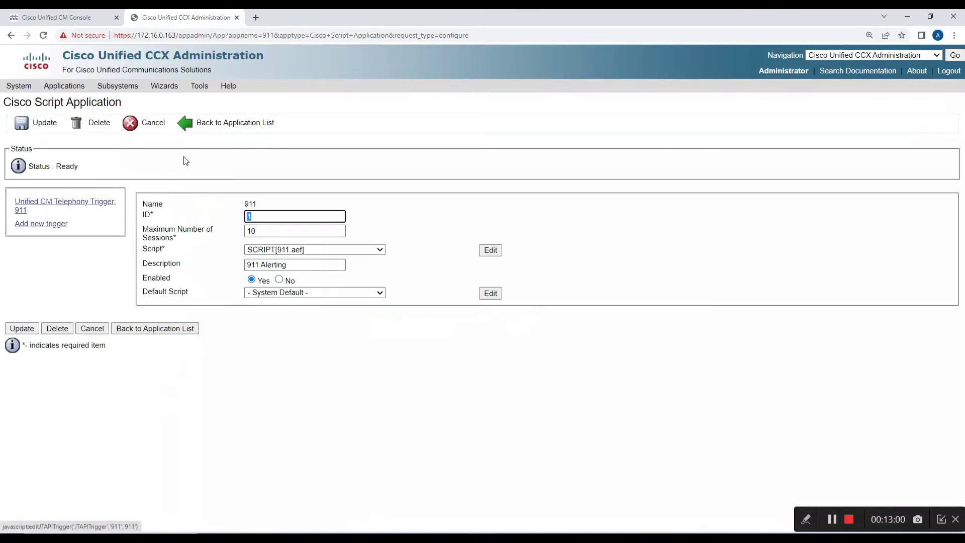
Update the 911 application and refresh it from the application list.
click(37, 128)
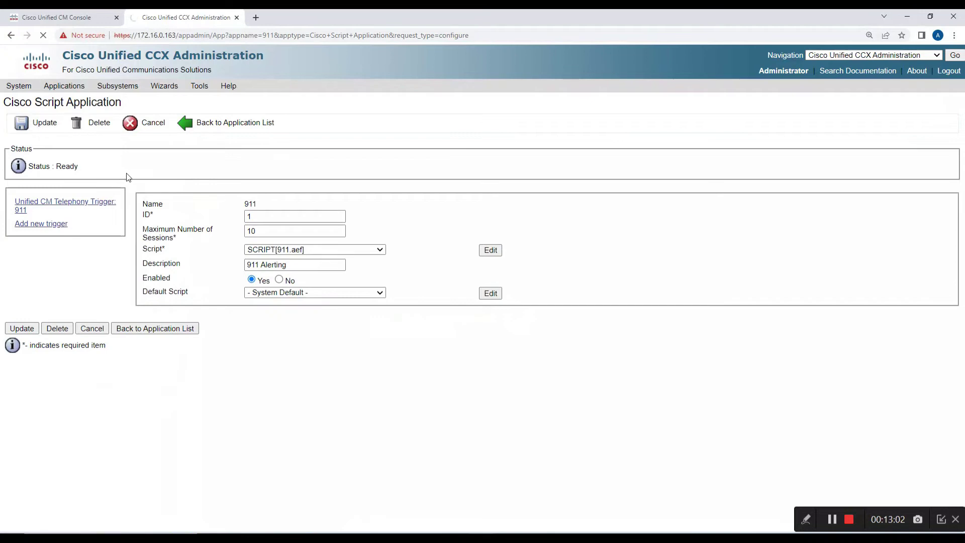
click(232, 130)
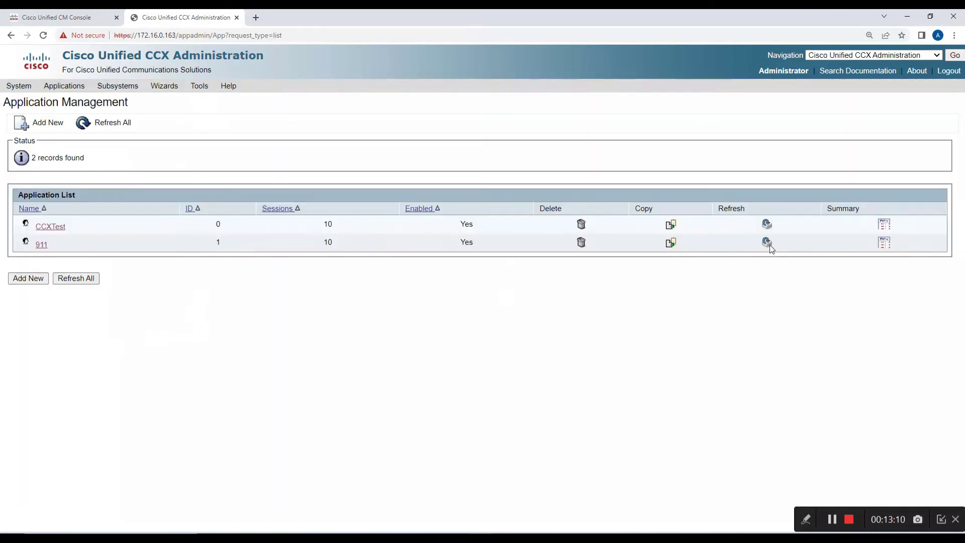
click(767, 242)
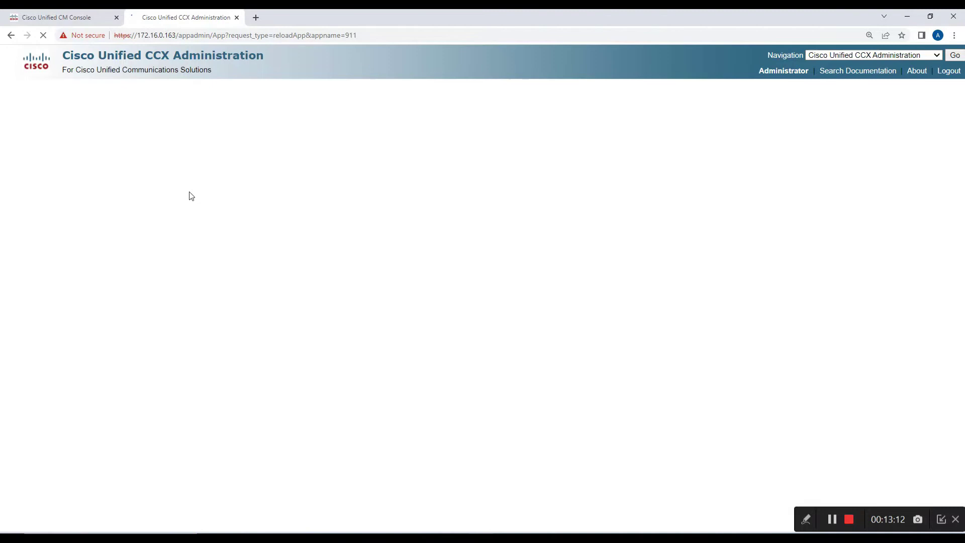
Refresh the 911.aef script in Script Management.
mouse_move(74, 89)
click(90, 116)
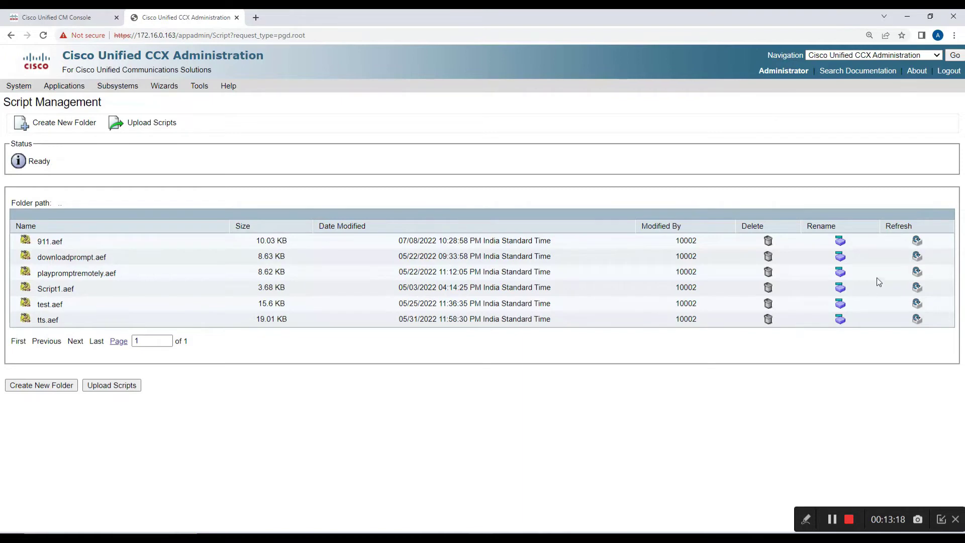
click(916, 241)
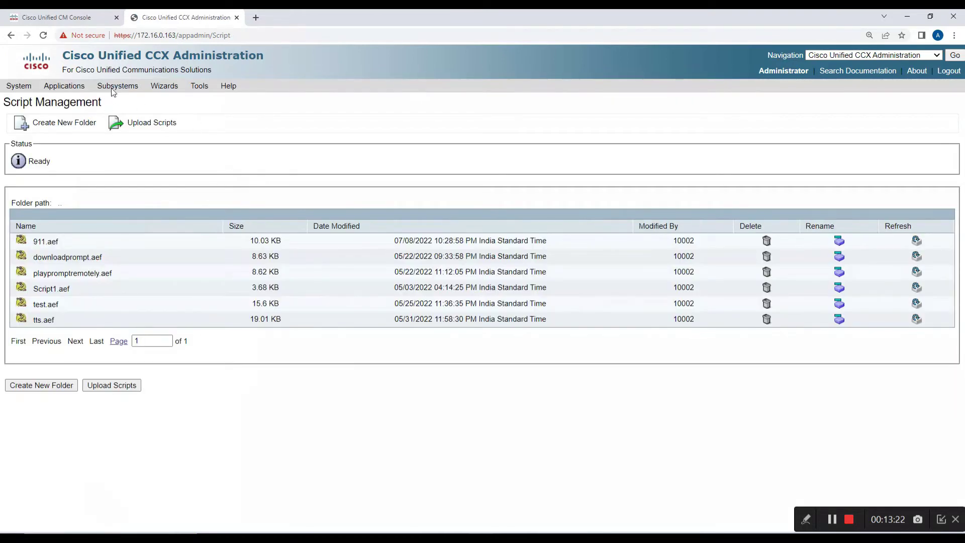
click(76, 13)
Find all CTI route points via Device > CTI Route Point, showing 911 and CCXTest.
mouse_move(269, 86)
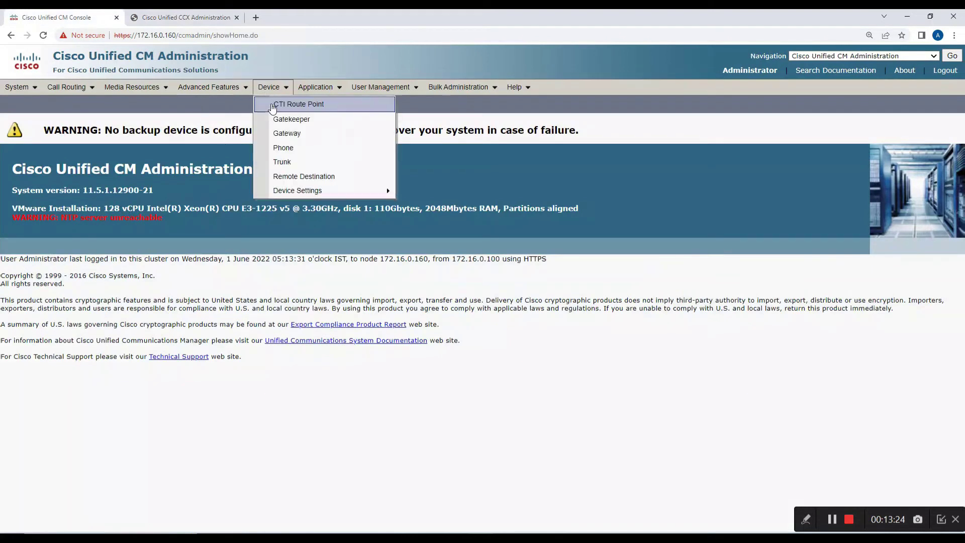
click(273, 106)
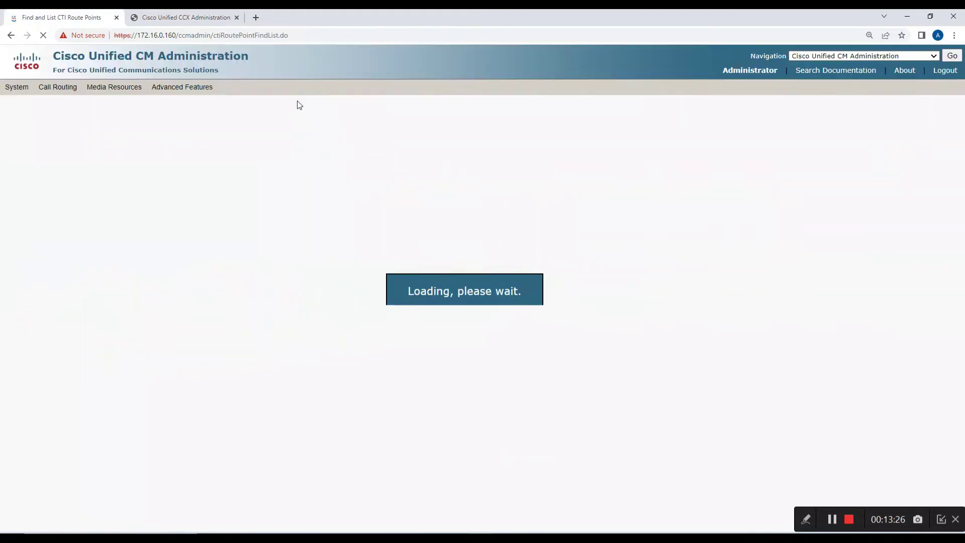
click(366, 171)
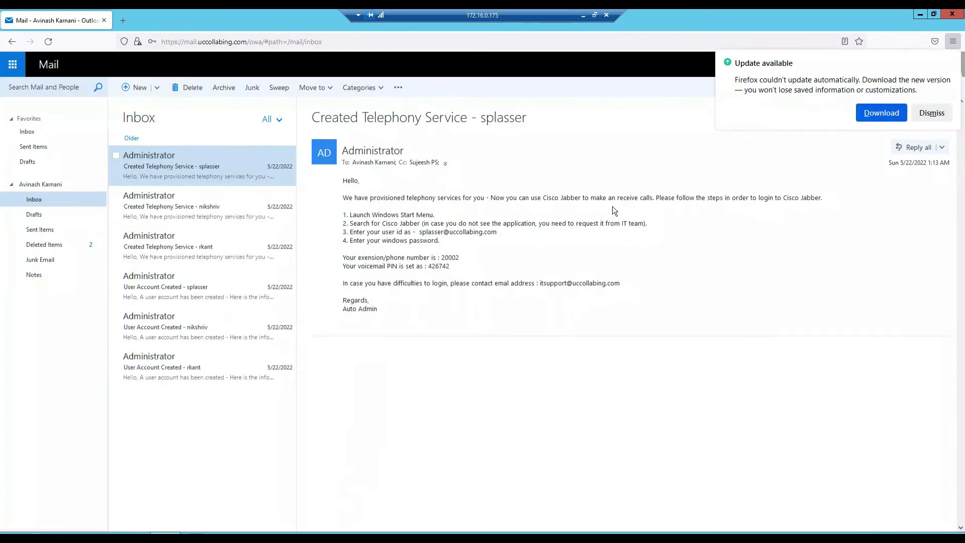
Dismiss the Firefox update notice and return from webmail to the 911.aef script in CCX Editor.
click(939, 117)
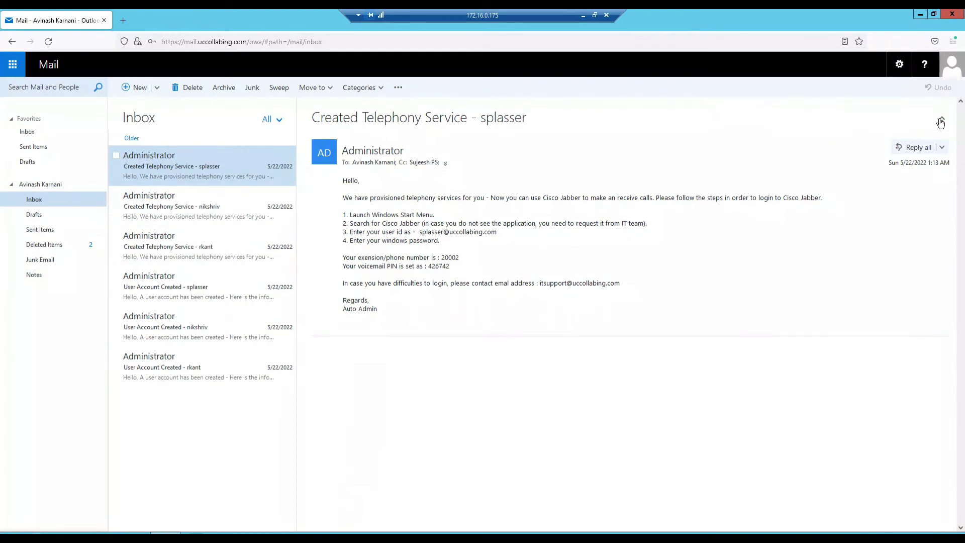
click(951, 69)
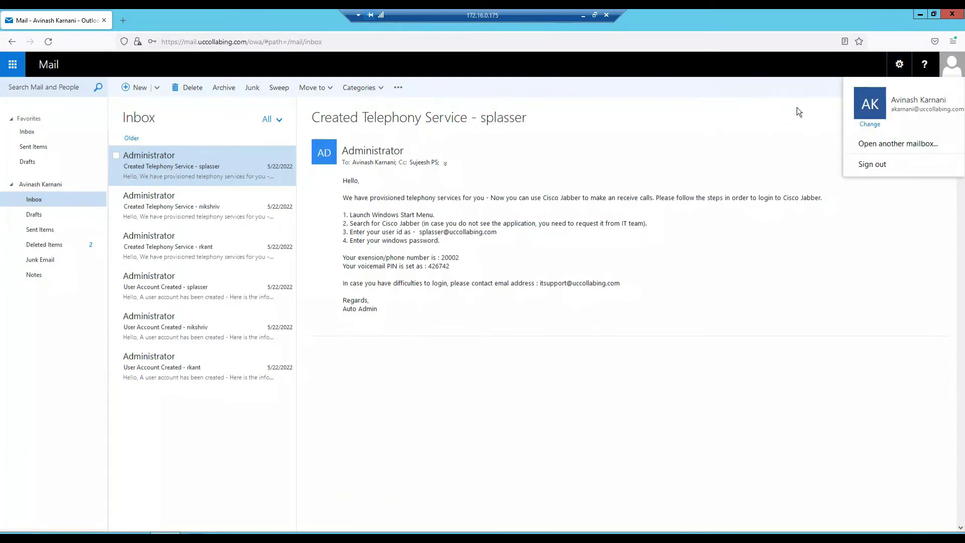
click(797, 108)
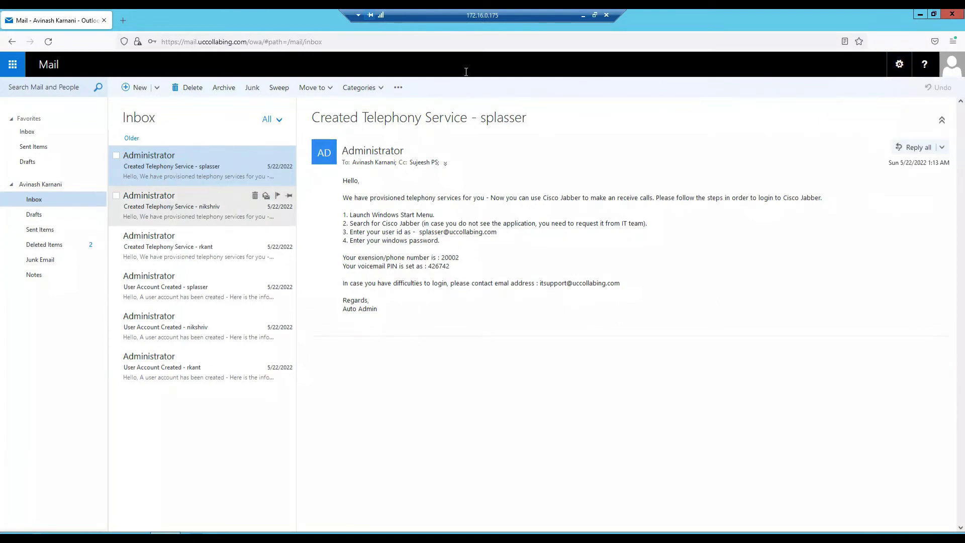
click(581, 16)
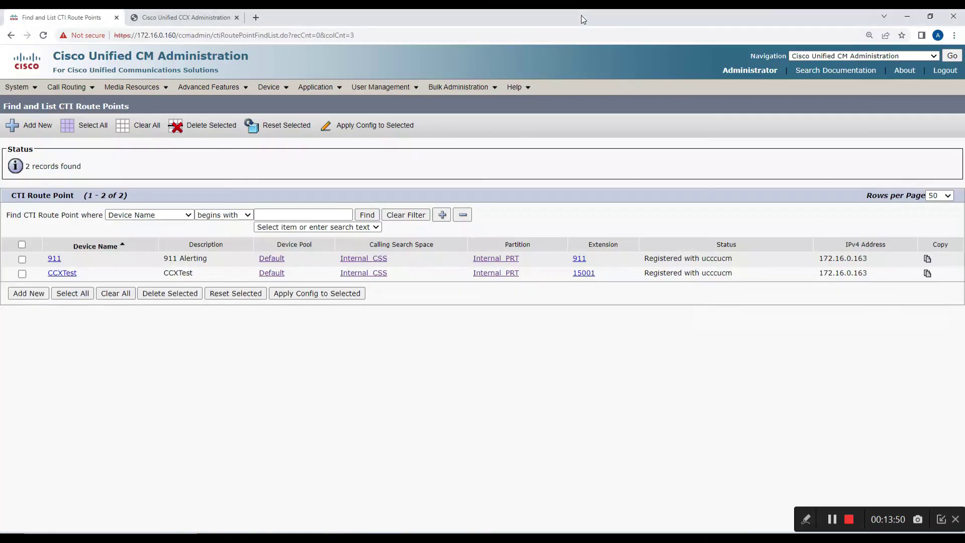
click(364, 539)
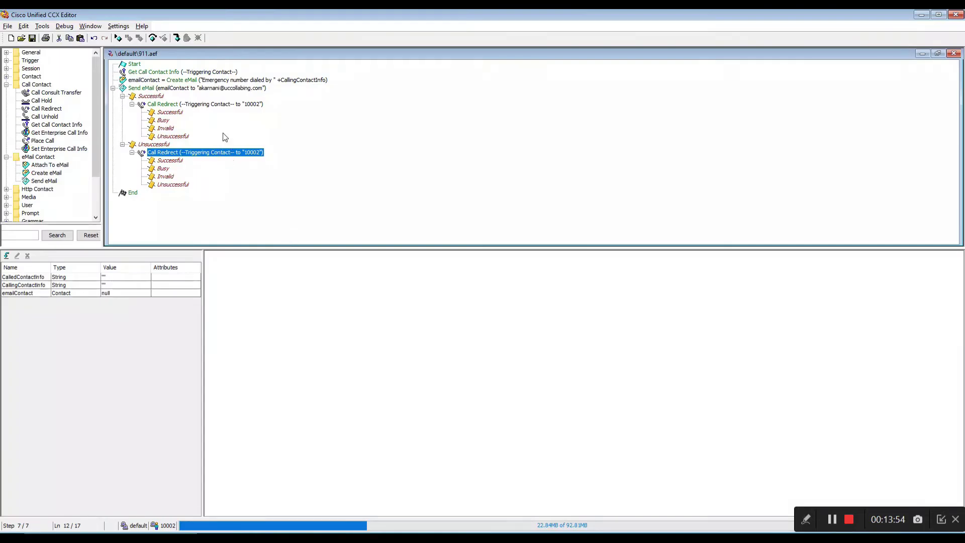
Start reactive debugging of 911.aef with a 45-second wait time.
click(145, 38)
click(85, 56)
click(154, 54)
click(87, 83)
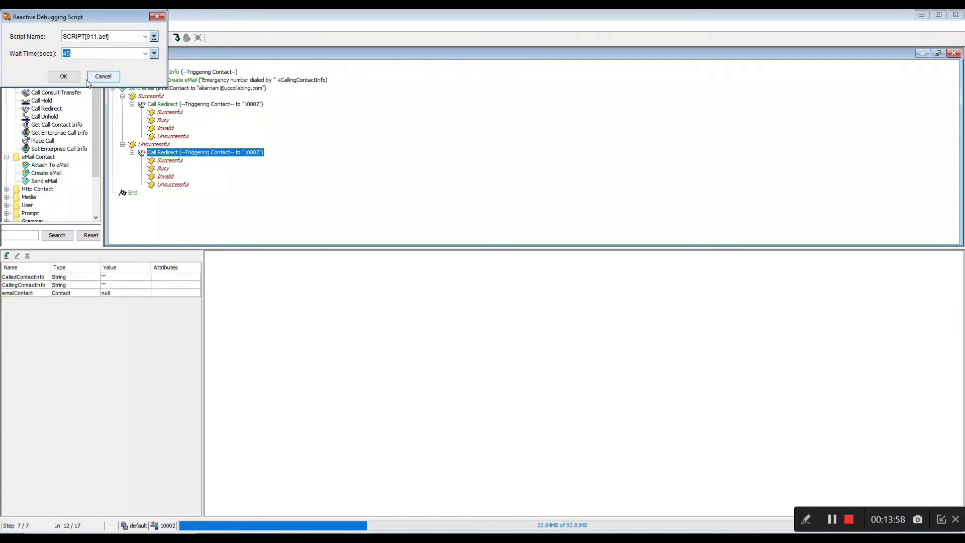
key(Return)
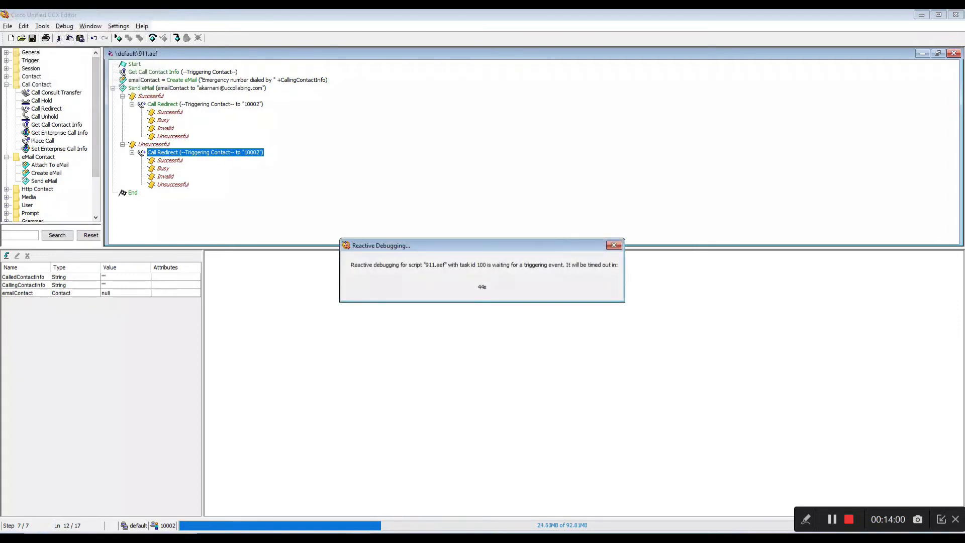
Dial 911 from the 10006 MicroSIP softphone.
click(456, 537)
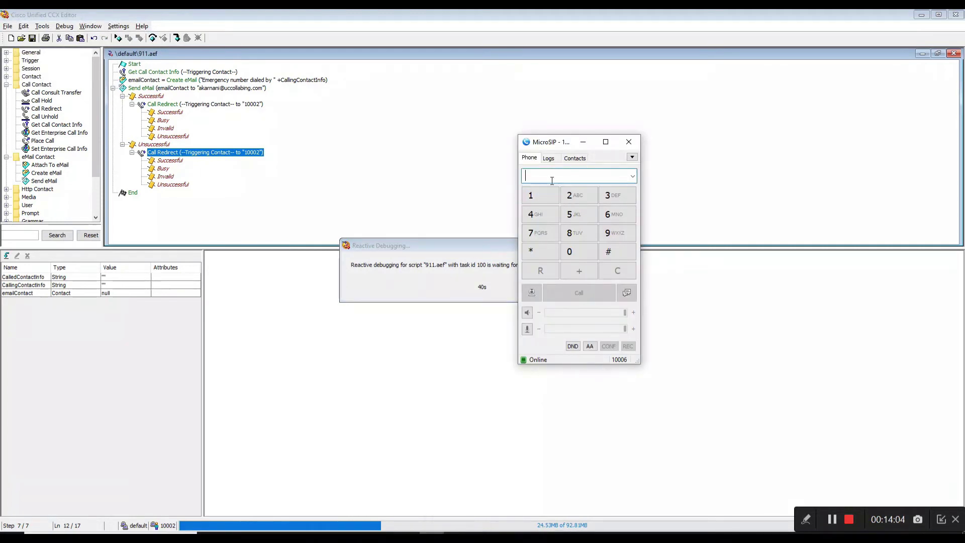
text(911)
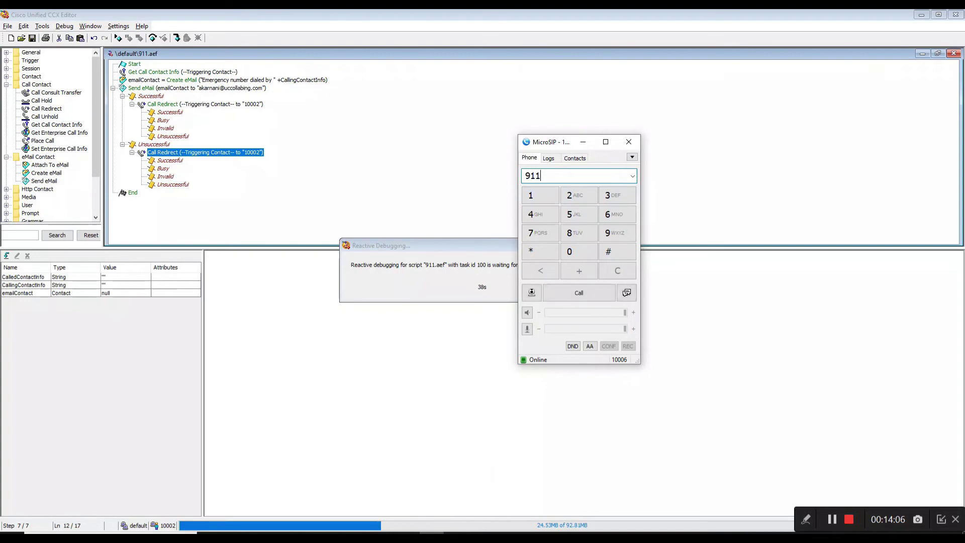
click(562, 293)
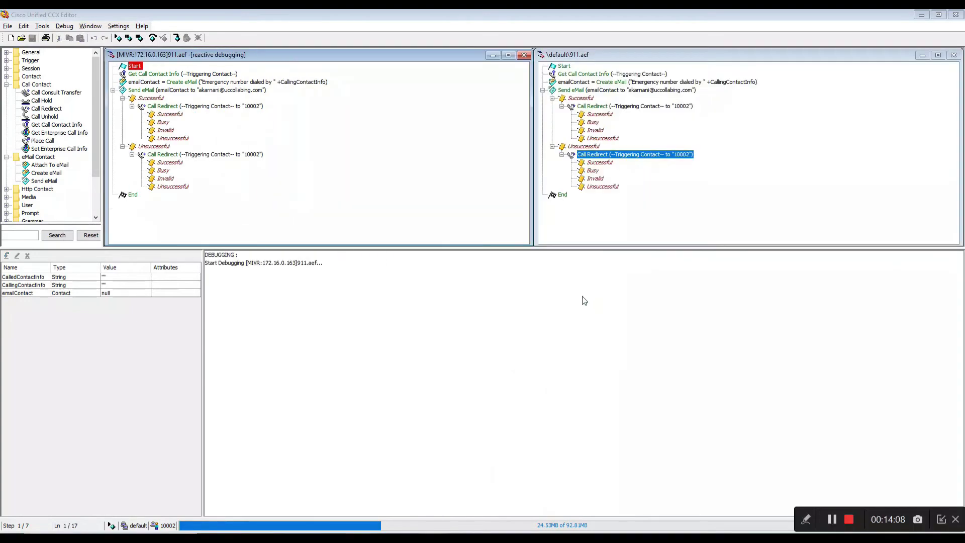
Step through Get Call Contact Info, Create eMail, Send eMail and Call Redirect to End, widening the Value column.
click(152, 39)
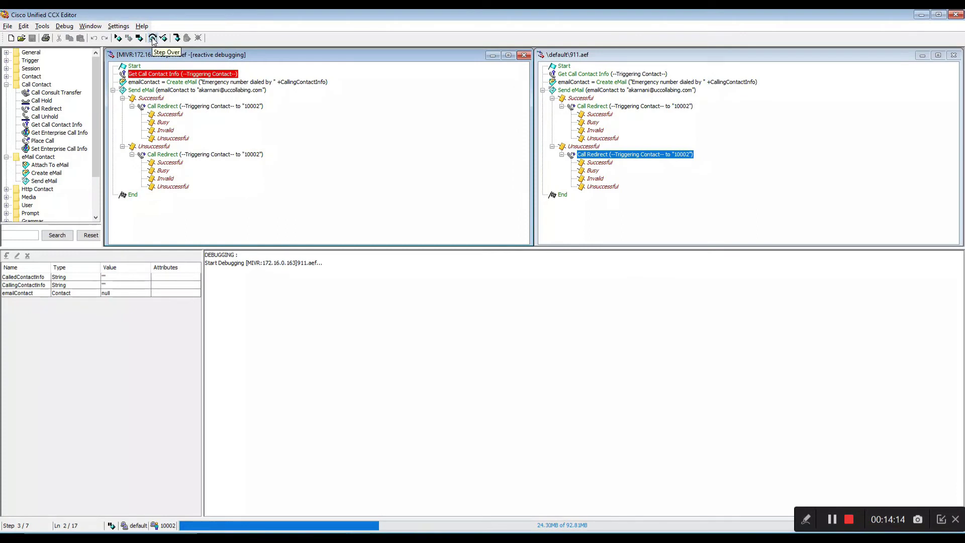
click(492, 538)
click(513, 538)
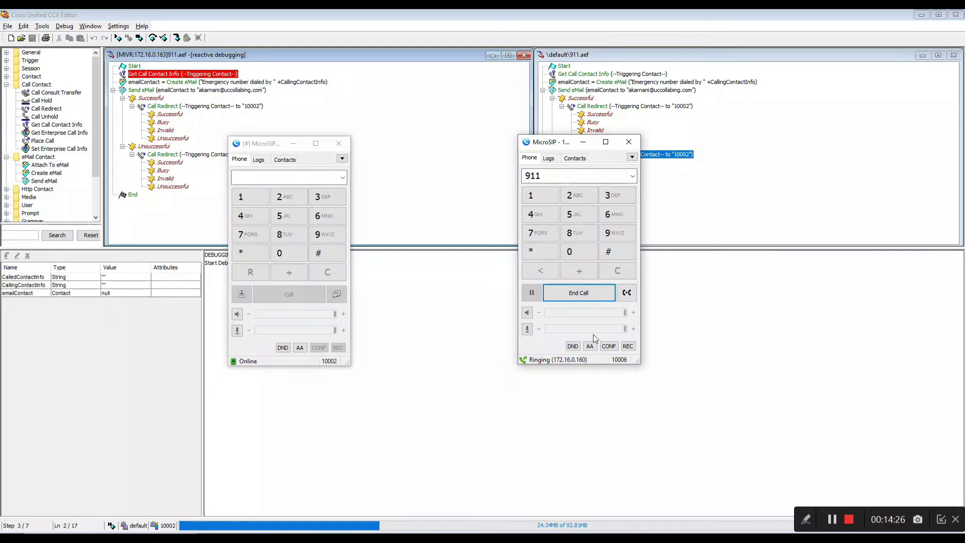
click(152, 38)
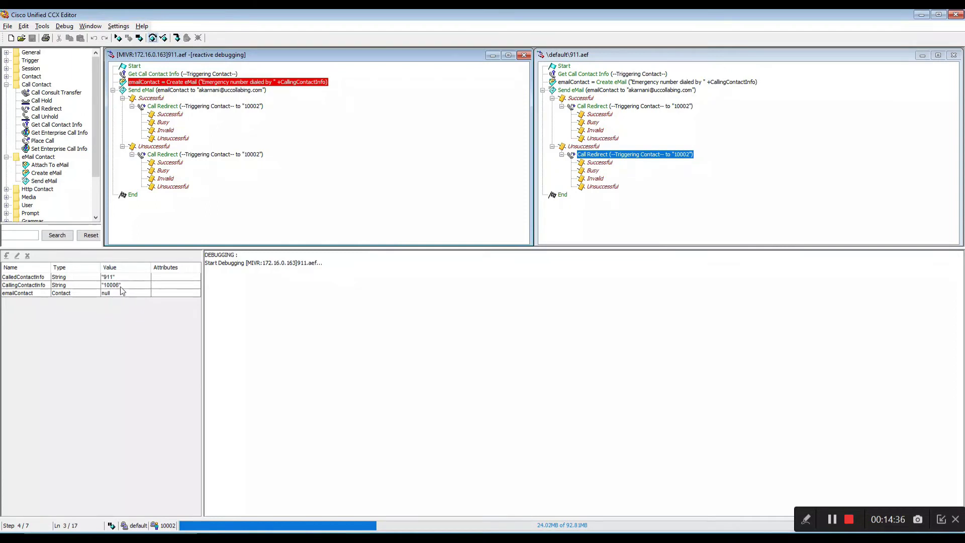
click(153, 39)
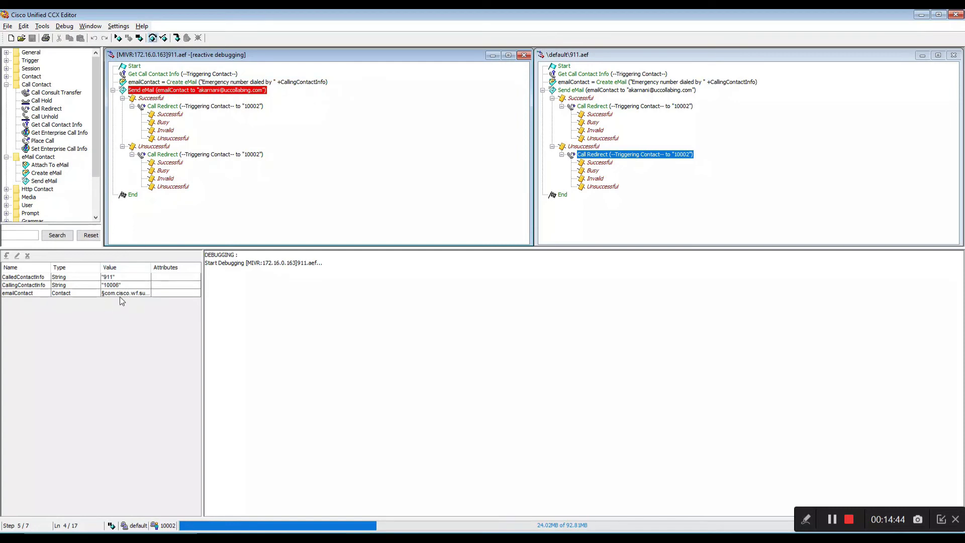
drag(151, 267, 282, 272)
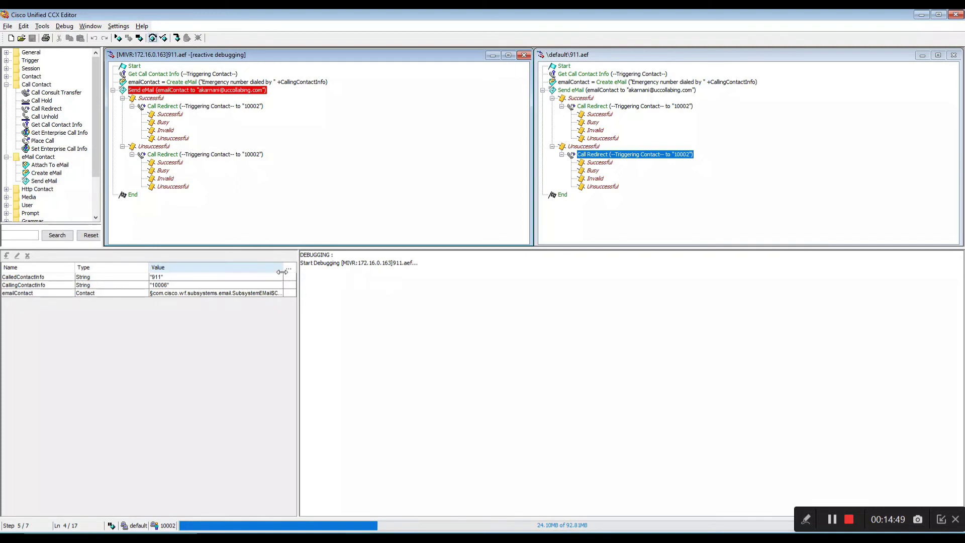
click(153, 41)
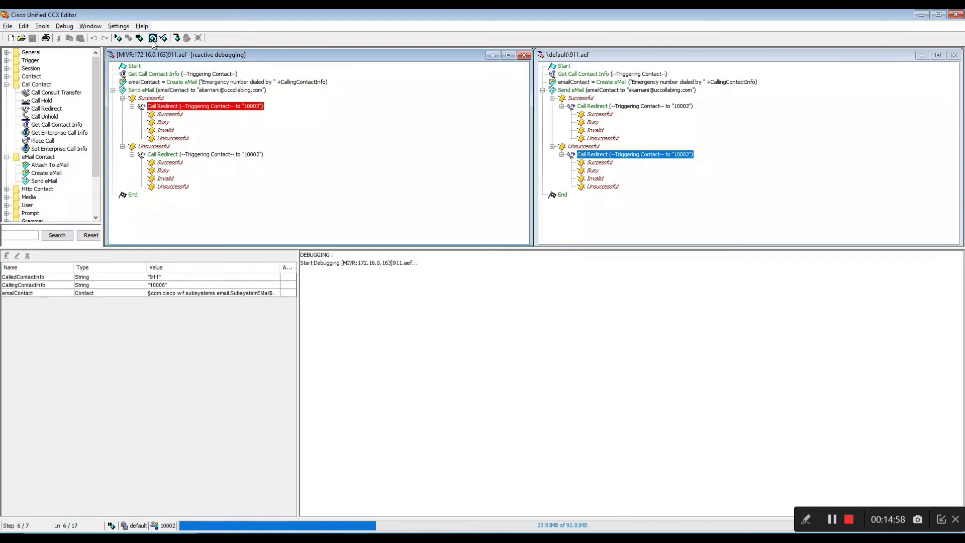
click(154, 41)
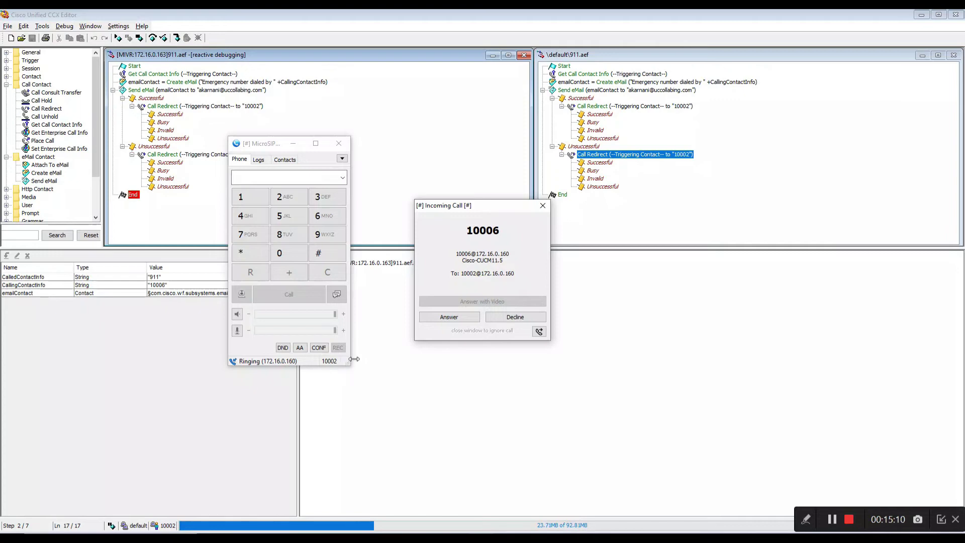
Dismiss the incoming call at 10002 and hang up the 911 call on 10006.
click(438, 317)
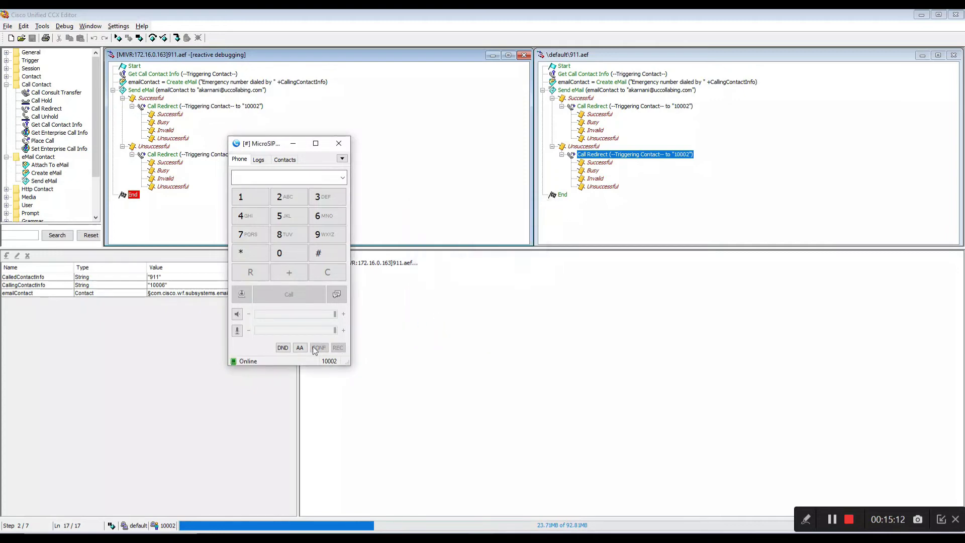
click(431, 533)
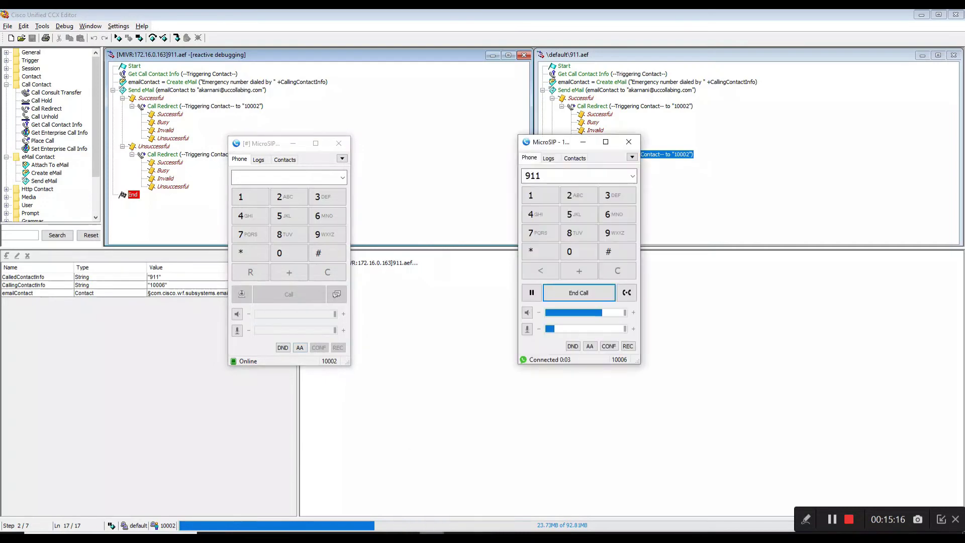
click(561, 296)
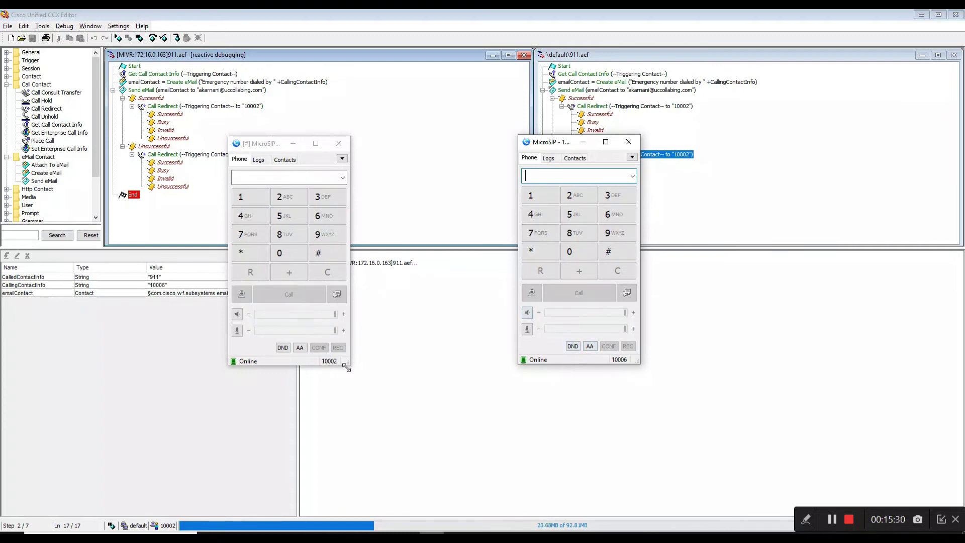
Close the reactive debugging window and confirm ending the debug session.
click(381, 359)
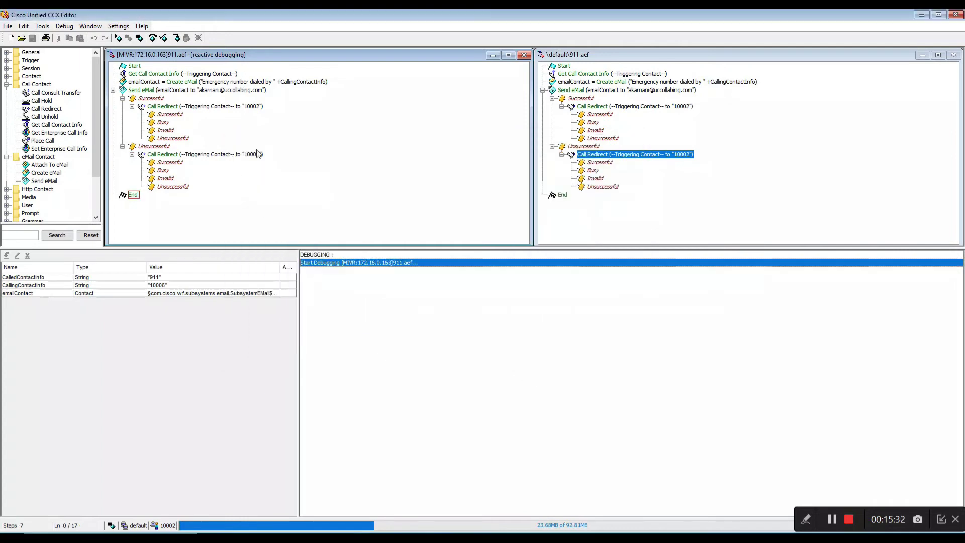
click(521, 56)
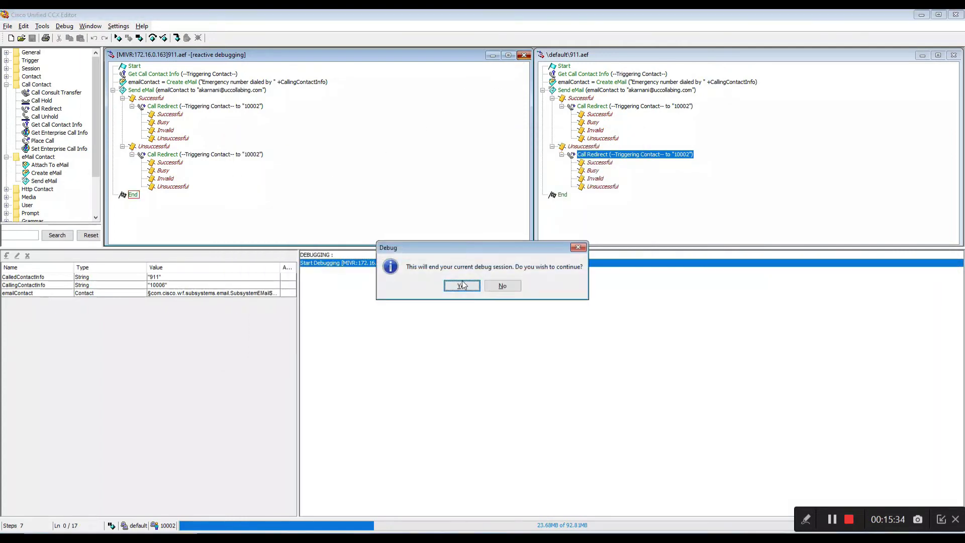
click(462, 284)
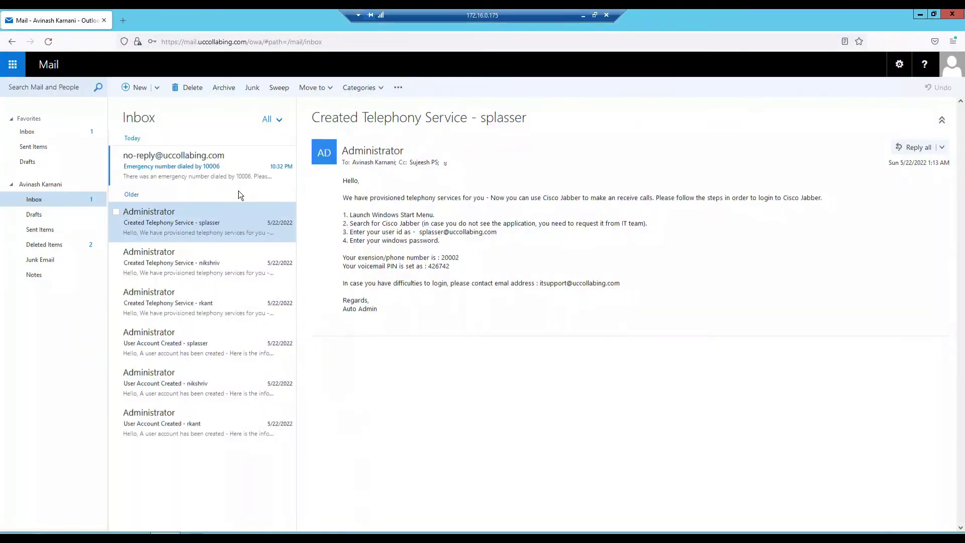
Open the 'Emergency number dialed by 10006' alert, highlight its subject and body, and expand sender details.
click(197, 173)
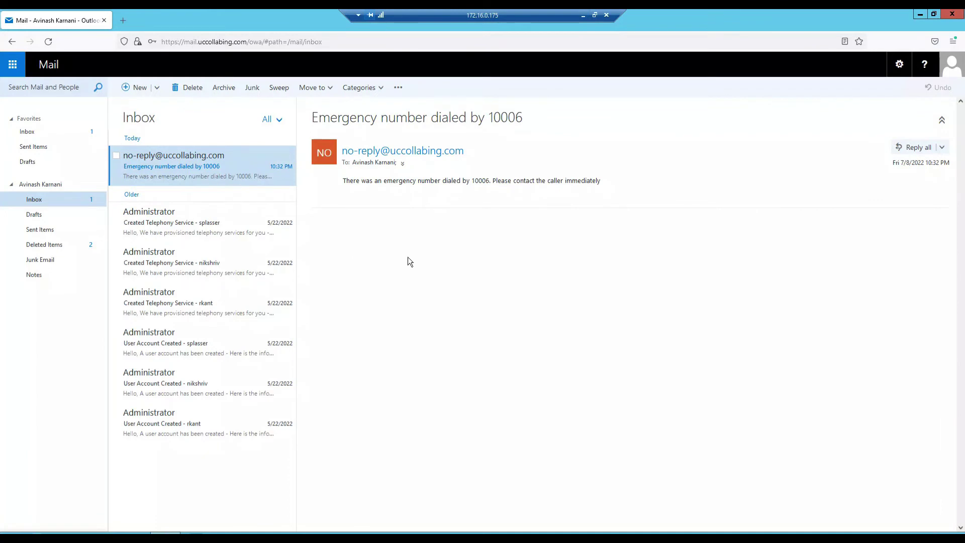
drag(312, 117, 444, 122)
drag(520, 121, 441, 120)
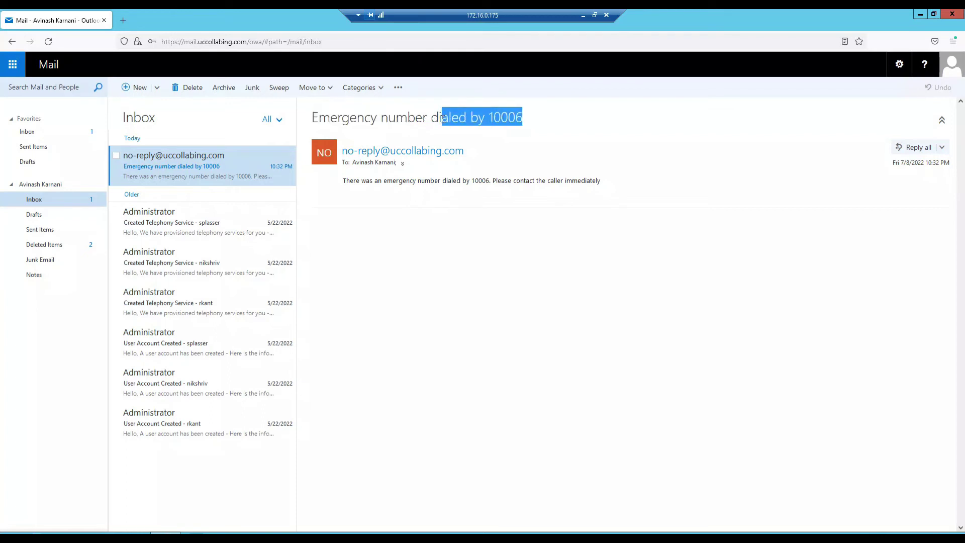
click(346, 182)
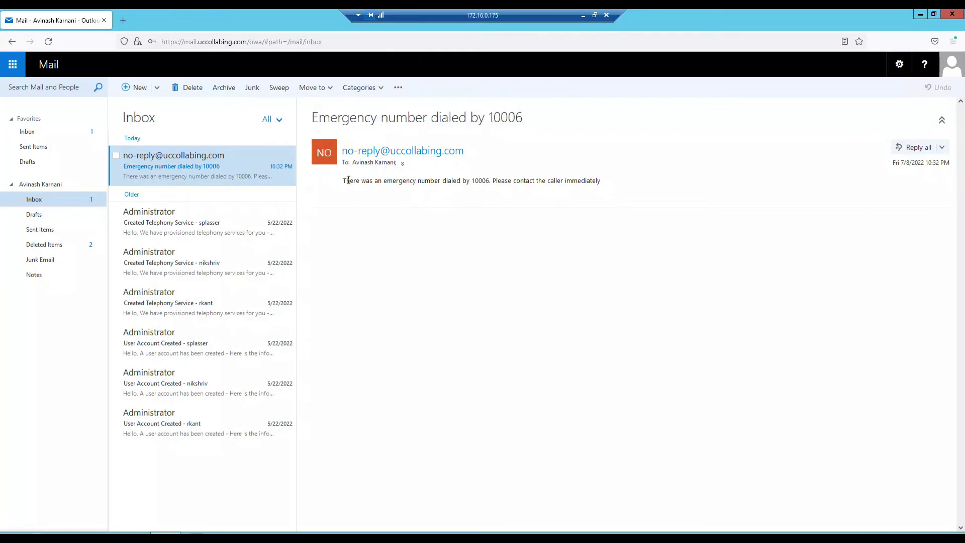
drag(344, 182, 605, 187)
click(402, 163)
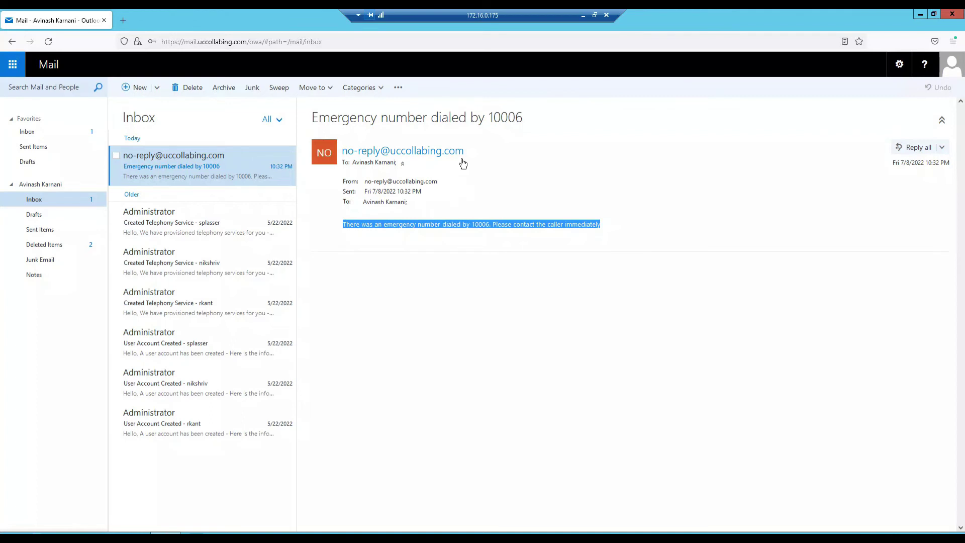
click(583, 15)
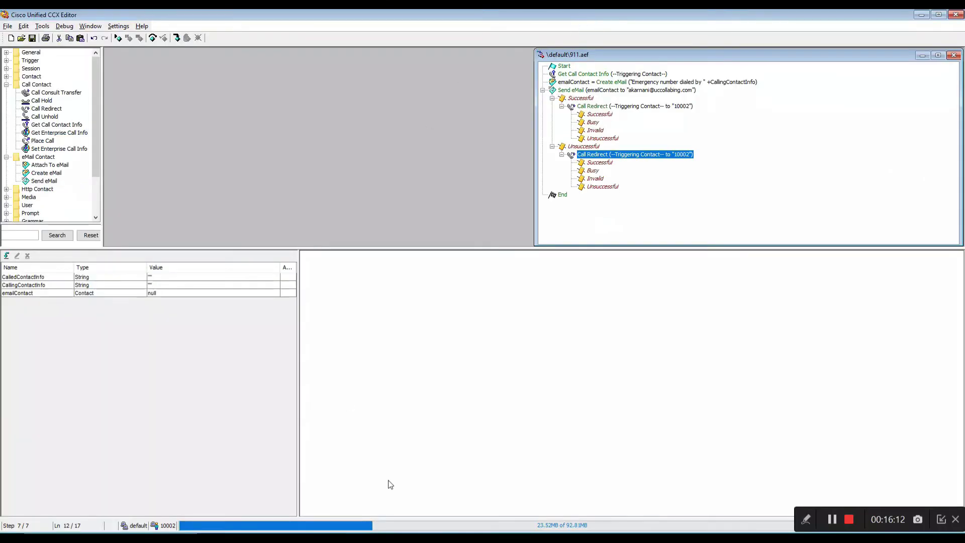
Open the eMail subsystem configuration in CCX Administration, showing mail server mail.uccollabing.com.
click(392, 539)
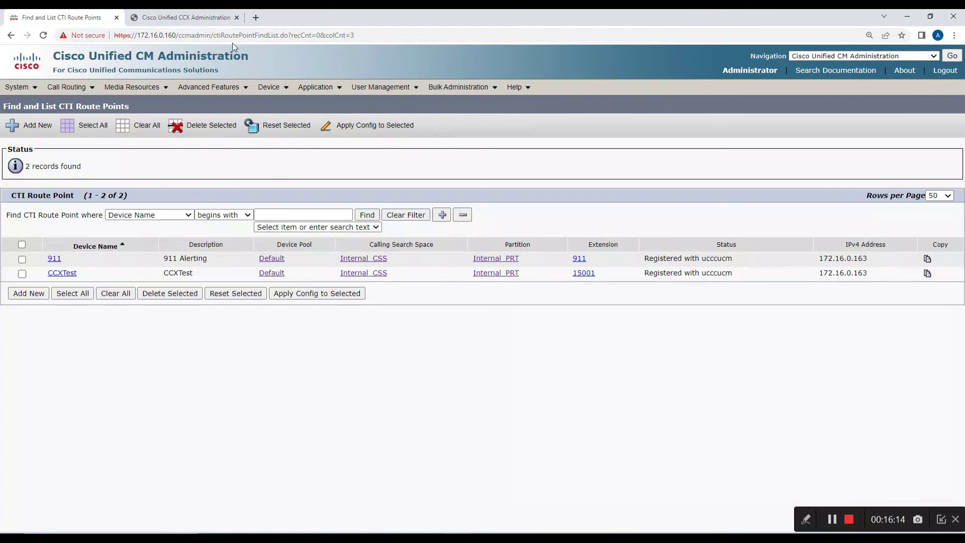
click(190, 17)
click(114, 92)
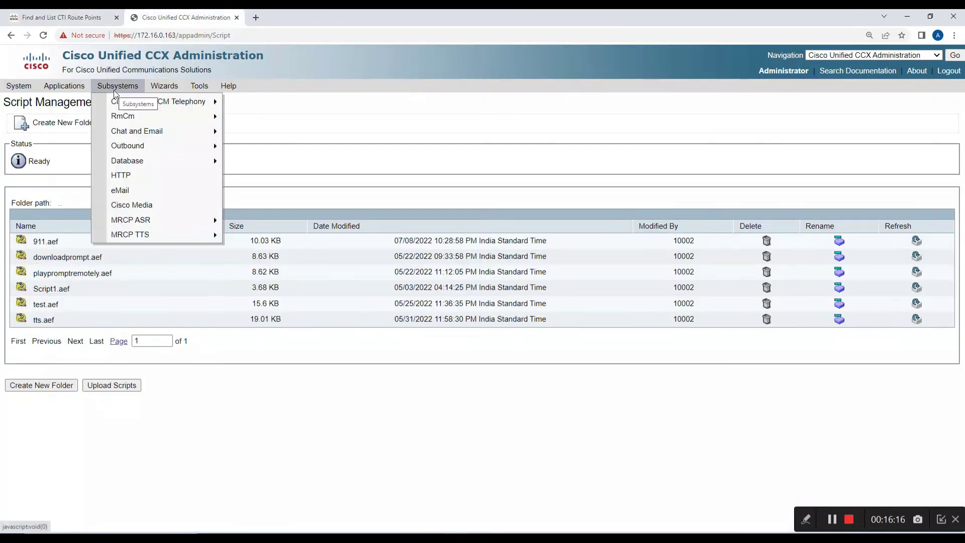
click(129, 191)
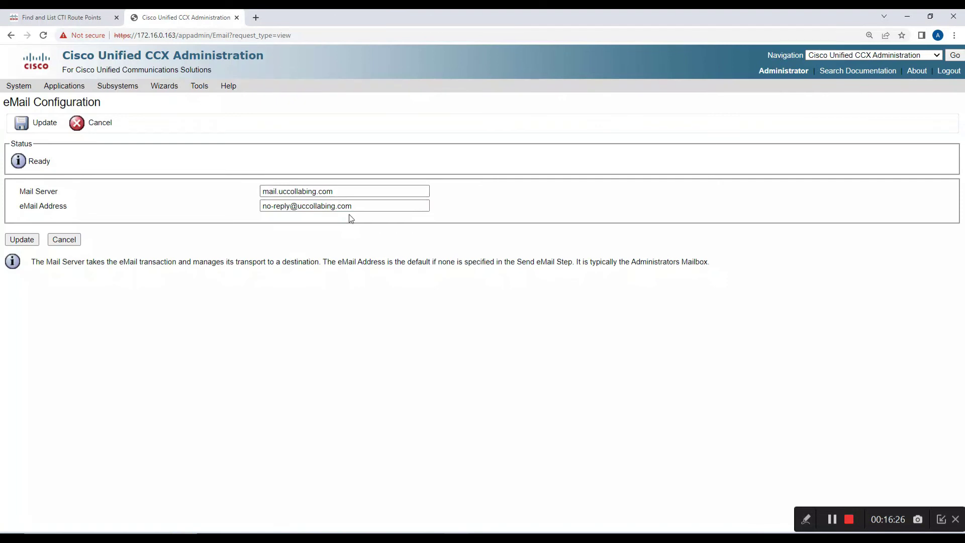
Highlight the default sender email address and bring both MicroSIP softphones forward.
drag(351, 207, 260, 204)
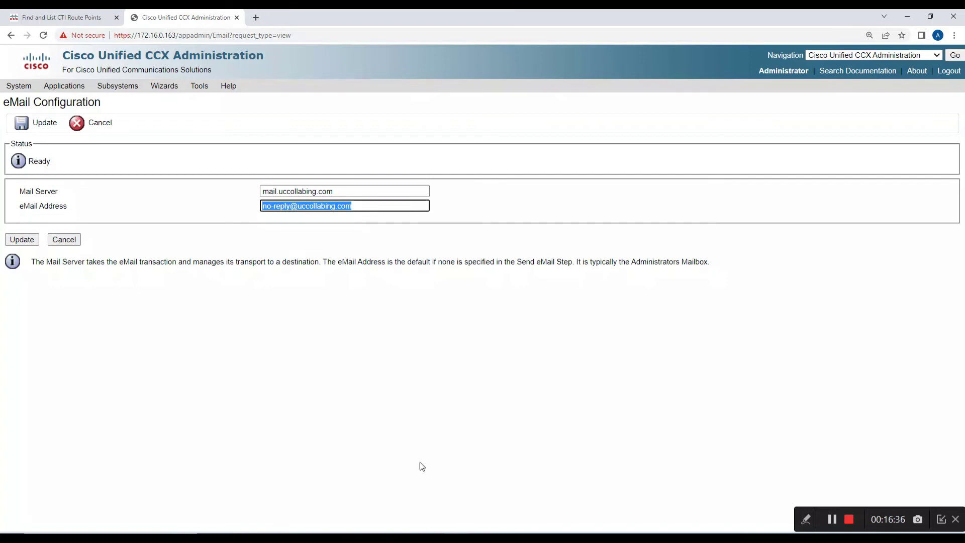
click(503, 539)
click(525, 539)
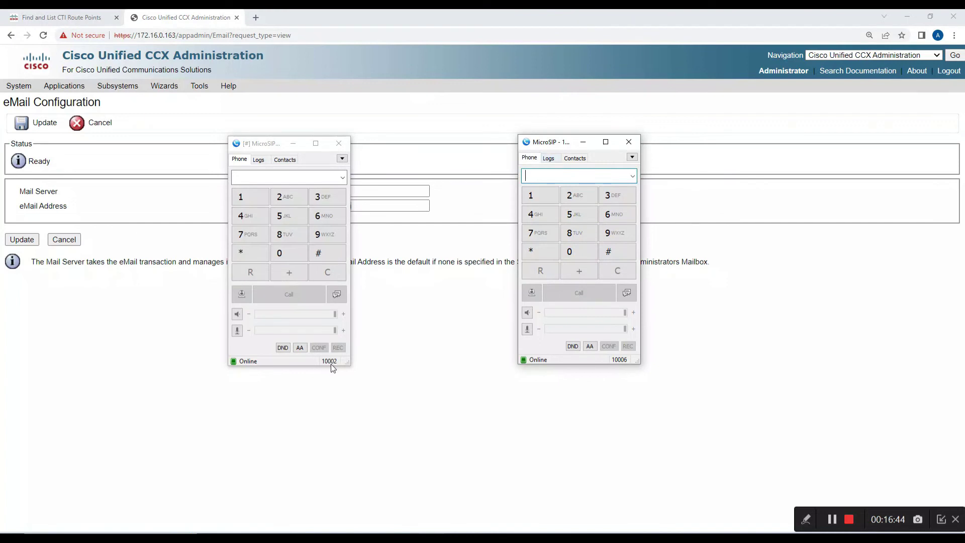
Redial 911 from 10006's call history, answer the redirected call on 10002, then hang up.
click(548, 158)
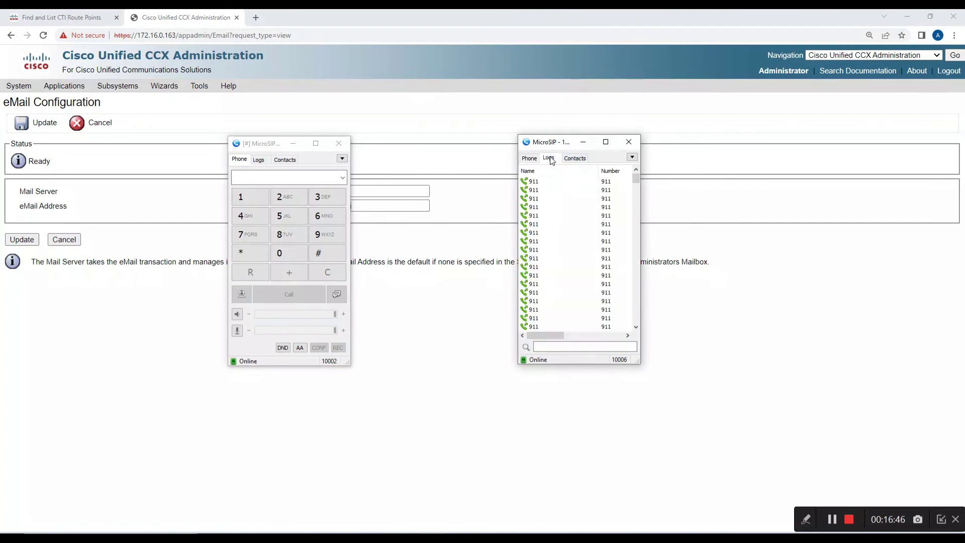
double_click(547, 184)
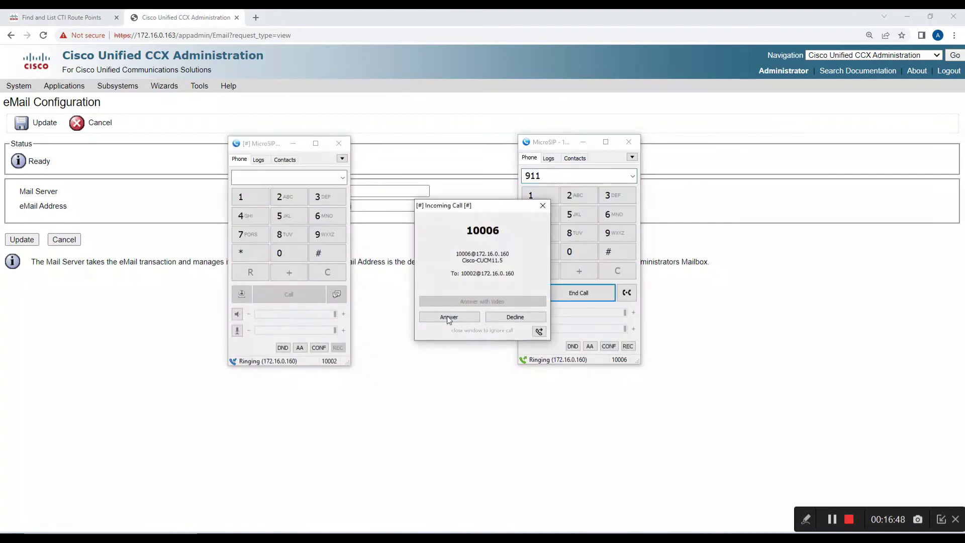
click(447, 318)
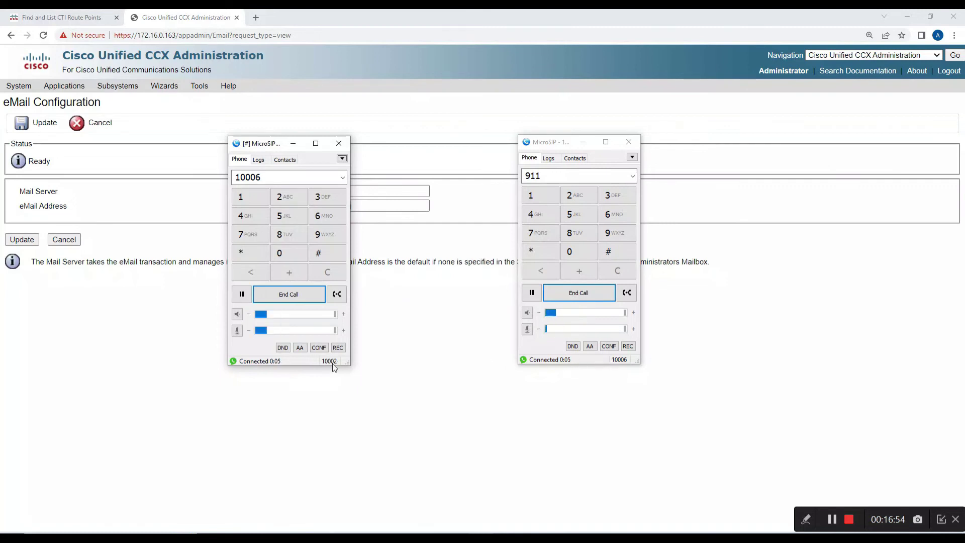
click(300, 300)
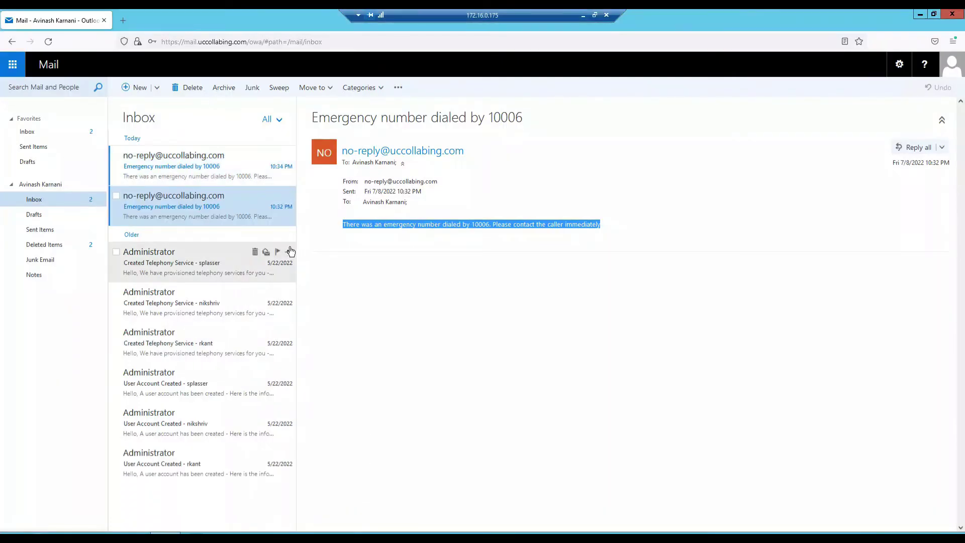
Read the 10:34 PM emergency alert email about 10006, then minimize the remote mail session.
click(200, 175)
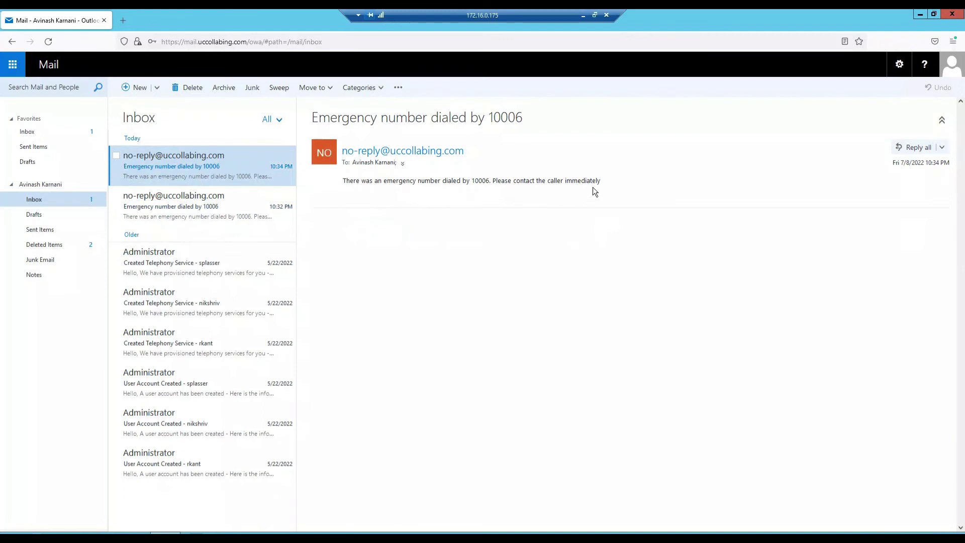
click(582, 15)
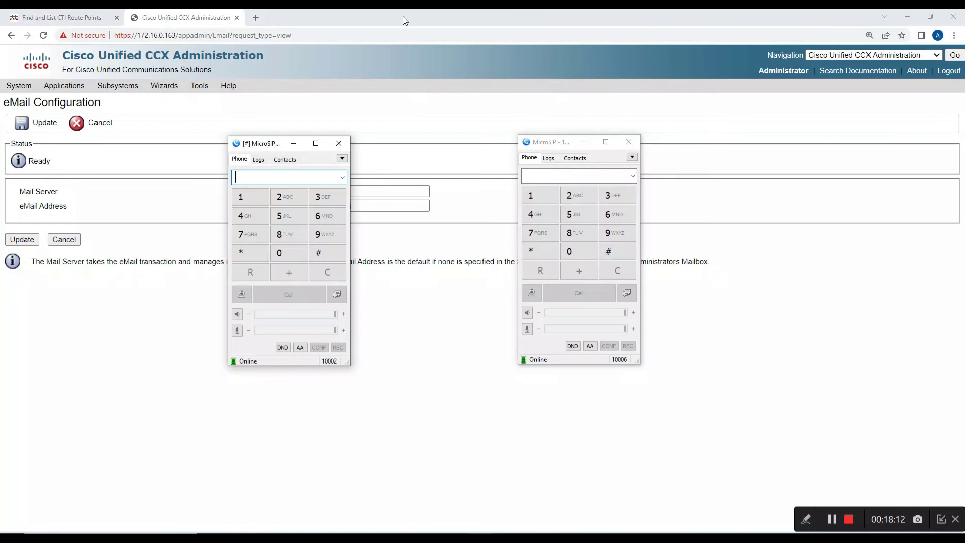
Scroll through the UCCX Email Scripting – Emergency Number post's setup steps and alert-email screenshot.
click(831, 518)
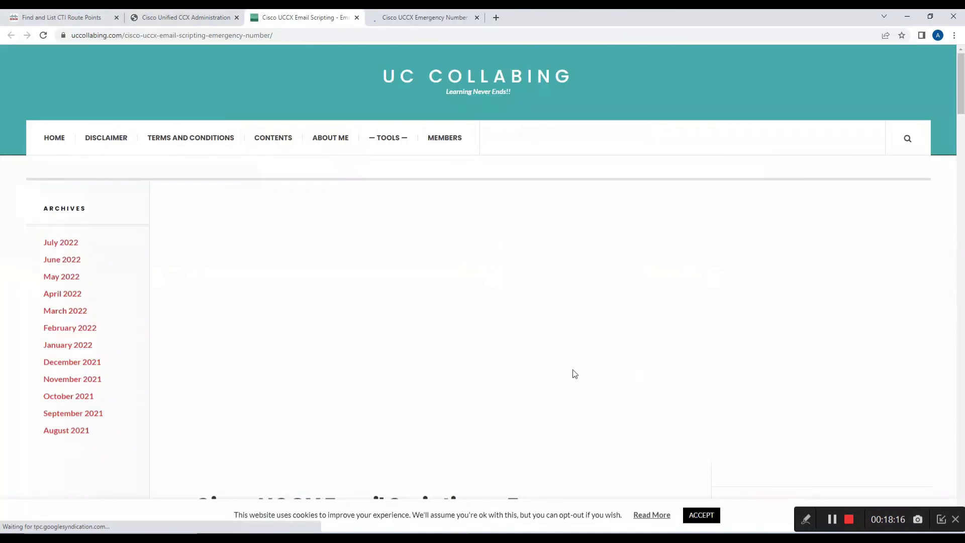
scroll(574, 374, down, 6)
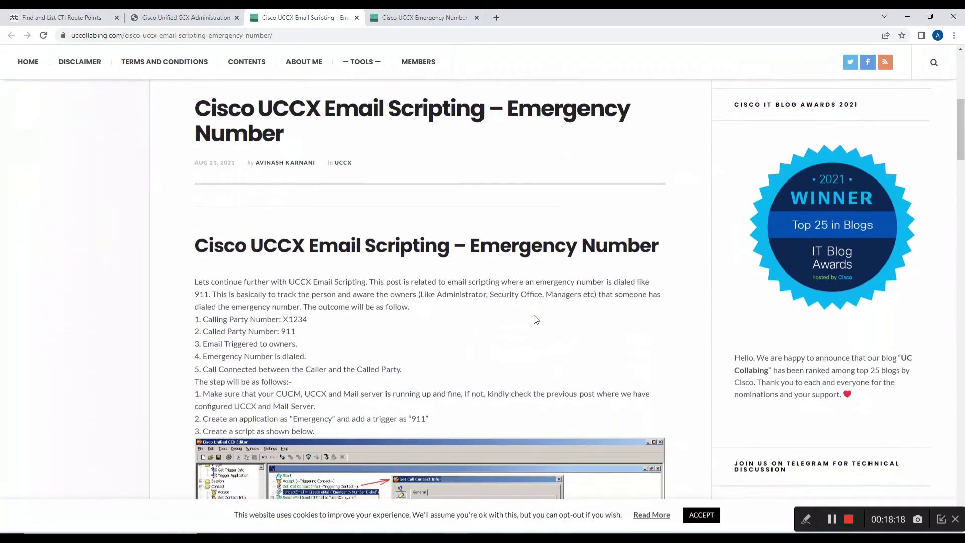
scroll(536, 319, down, 2)
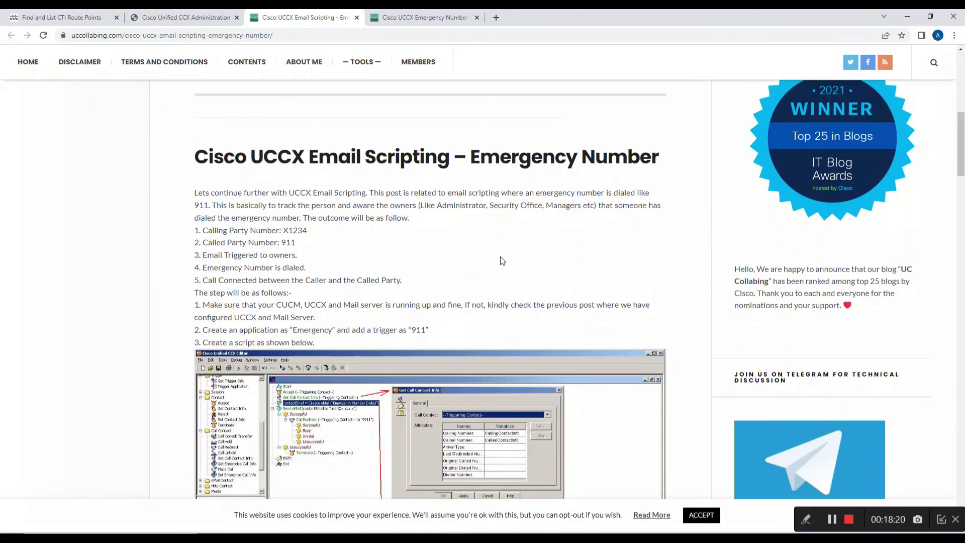
scroll(356, 197, down, 2)
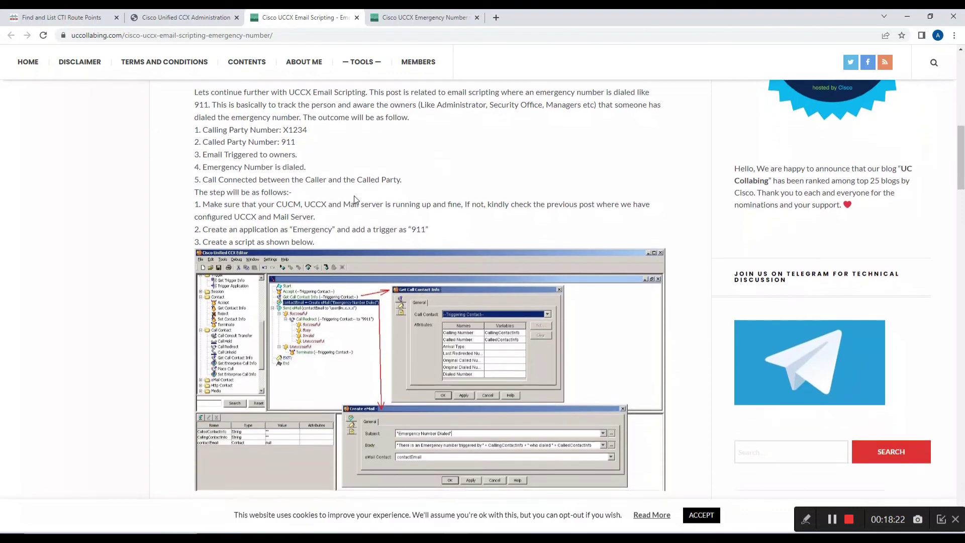
scroll(354, 196, down, 2)
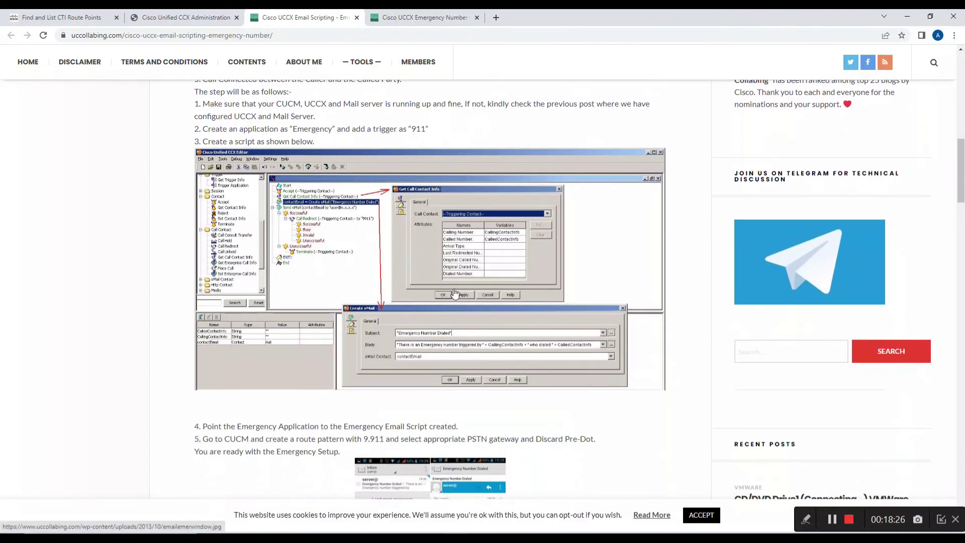
scroll(415, 251, down, 4)
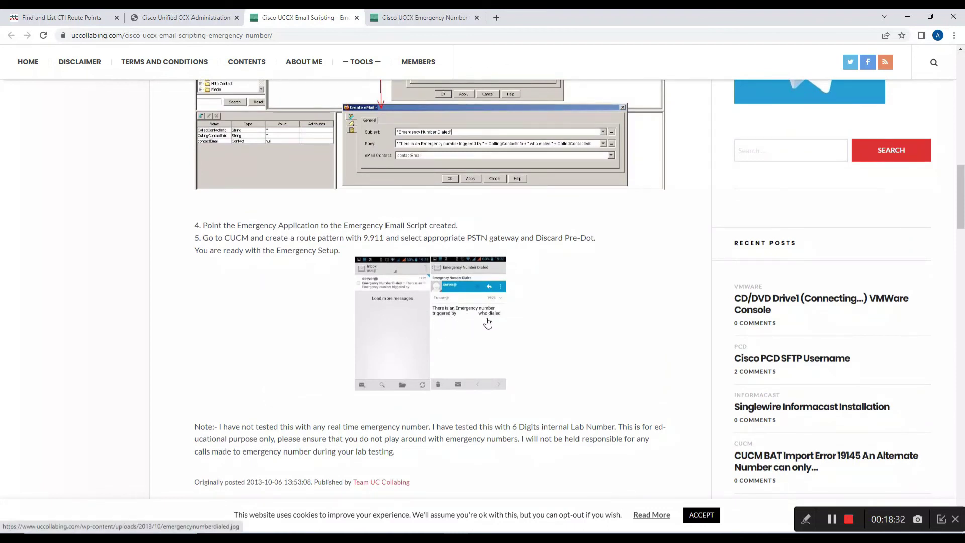
scroll(454, 303, down, 2)
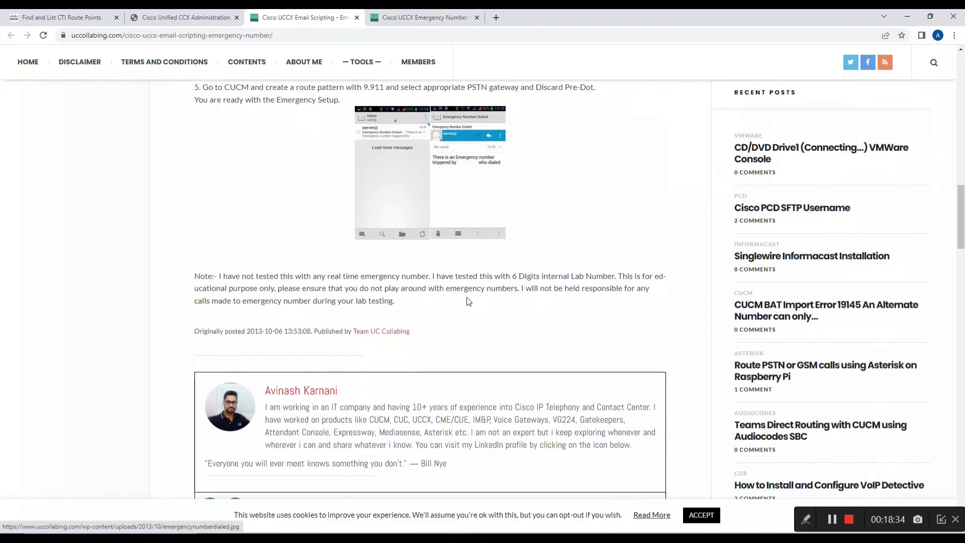
scroll(465, 298, up, 3)
scroll(467, 300, up, 1)
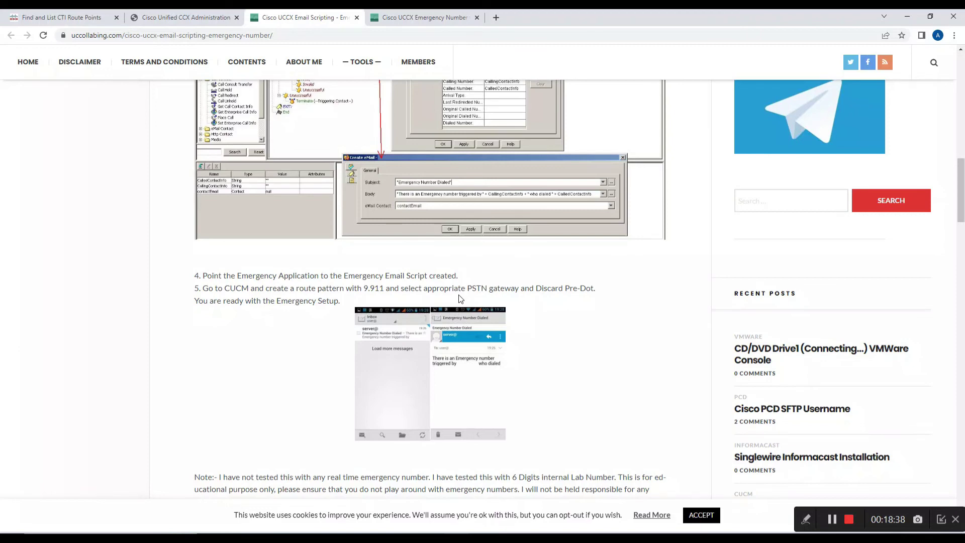
Read the Emergency Number via Email & SMS post down to the received-messages screenshot and enlarge it.
click(412, 12)
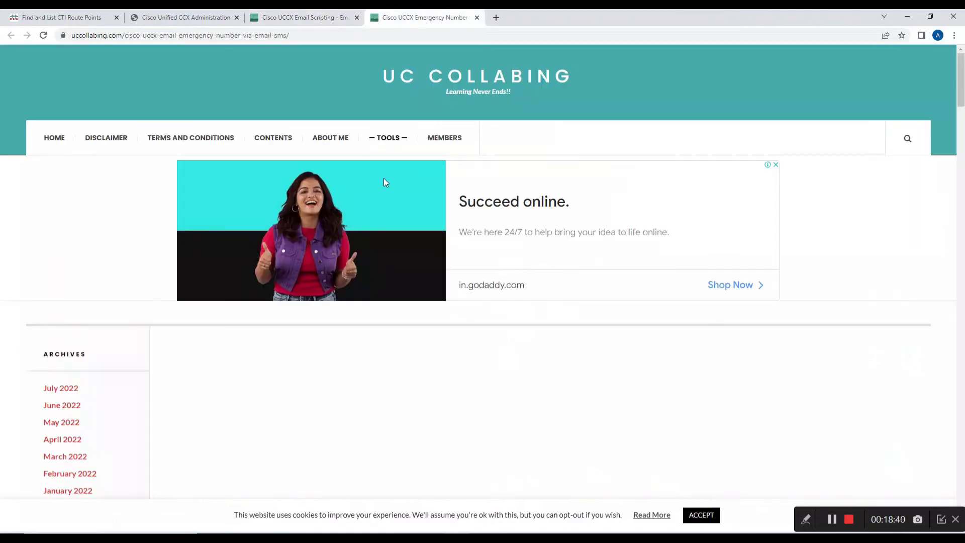
scroll(381, 179, down, 8)
scroll(393, 187, down, 5)
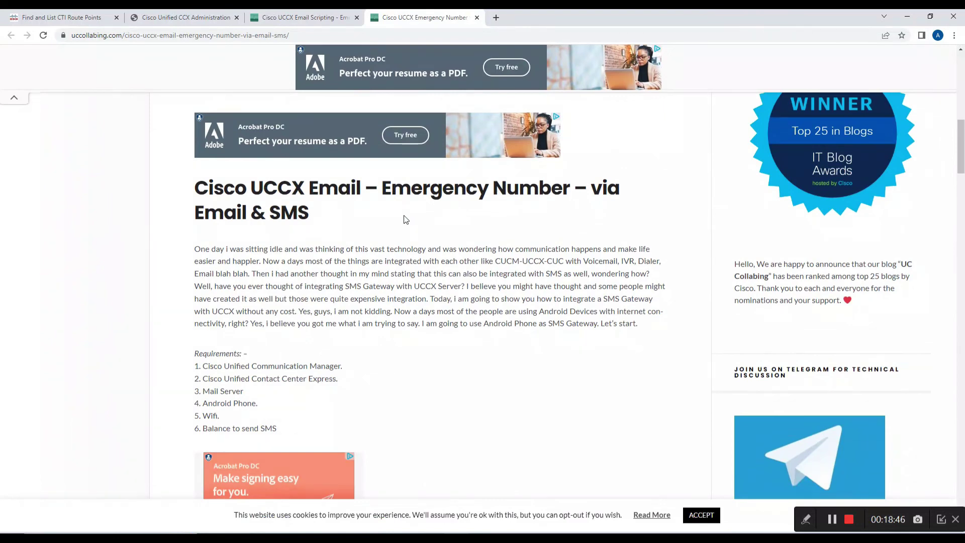
scroll(405, 219, down, 3)
scroll(403, 217, down, 10)
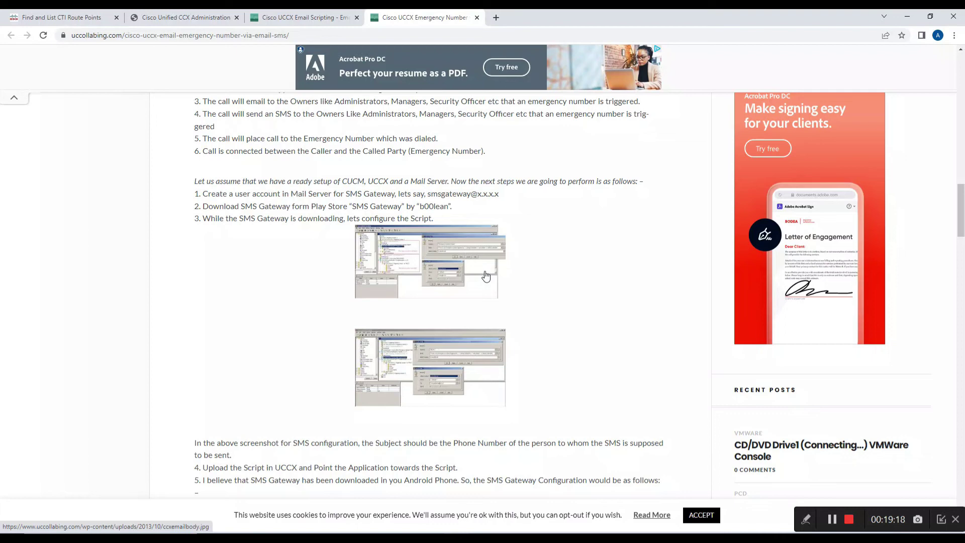
scroll(485, 211, down, 3)
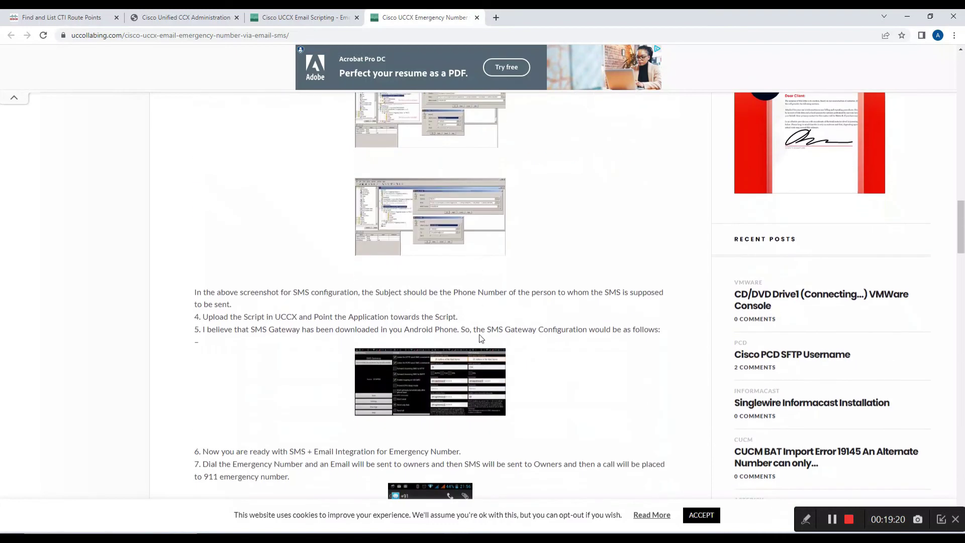
scroll(481, 336, down, 6)
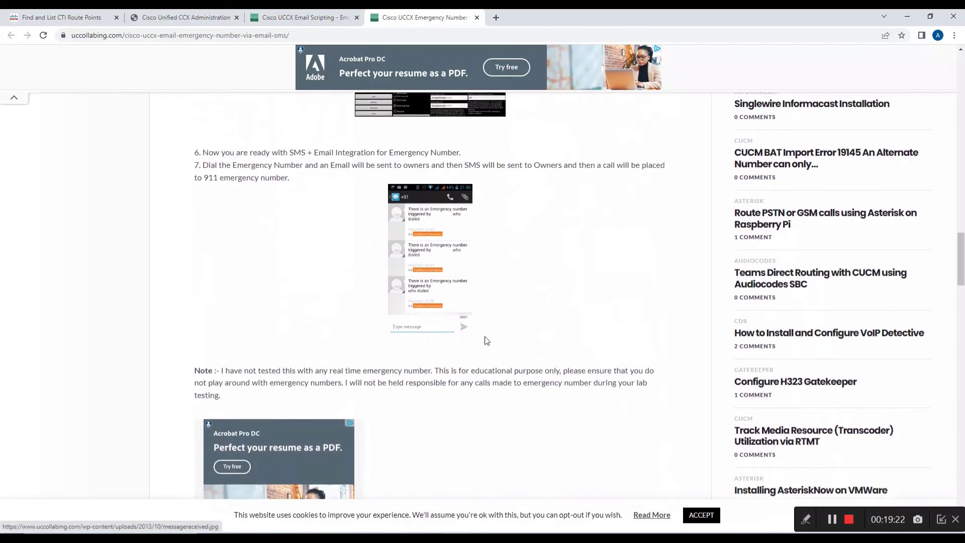
click(443, 248)
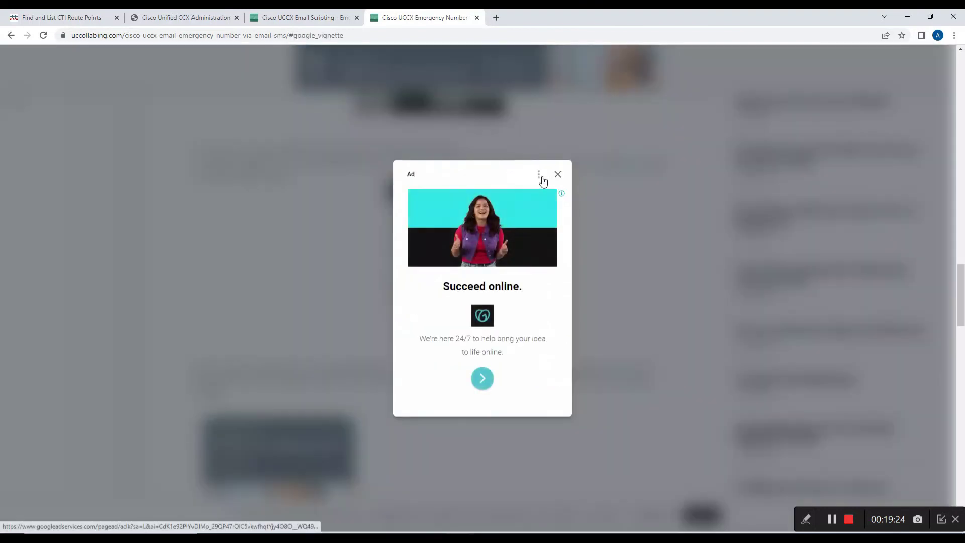
View the received-SMS and SMS Gateway settings screenshots at full size, returning to the article each time.
click(557, 174)
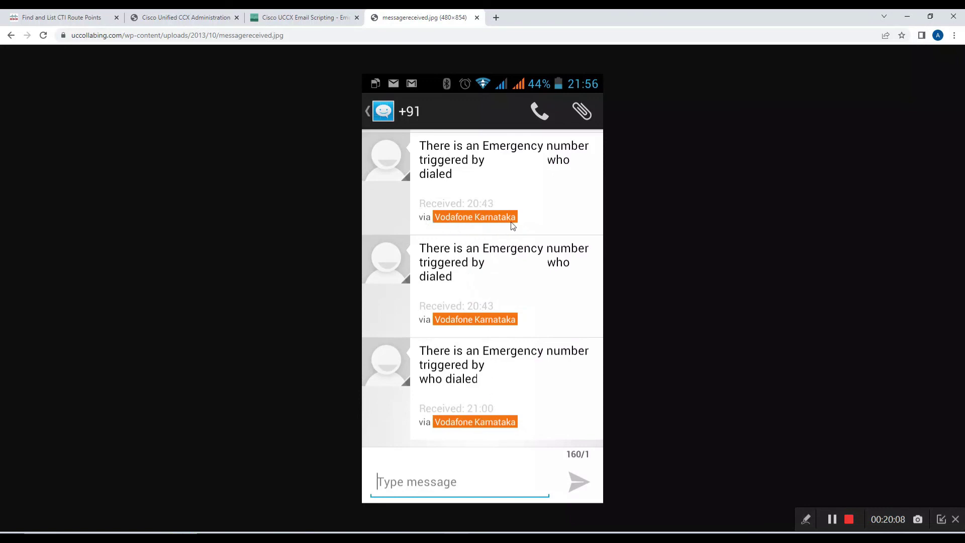
click(9, 36)
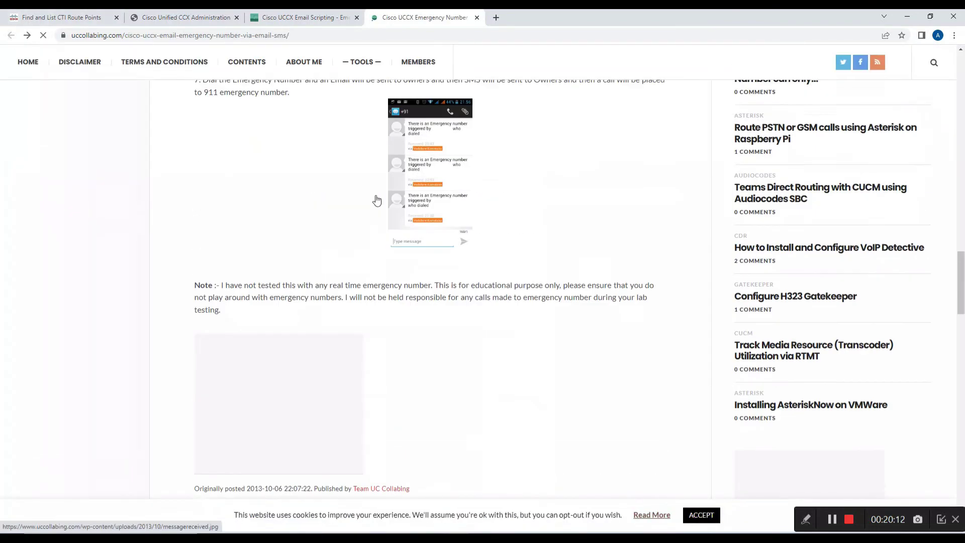
scroll(377, 200, up, 5)
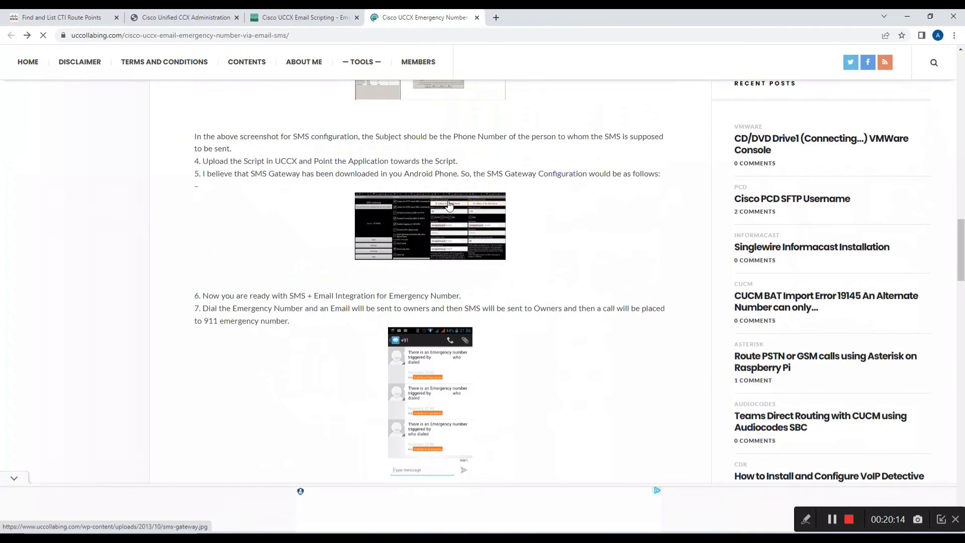
click(453, 213)
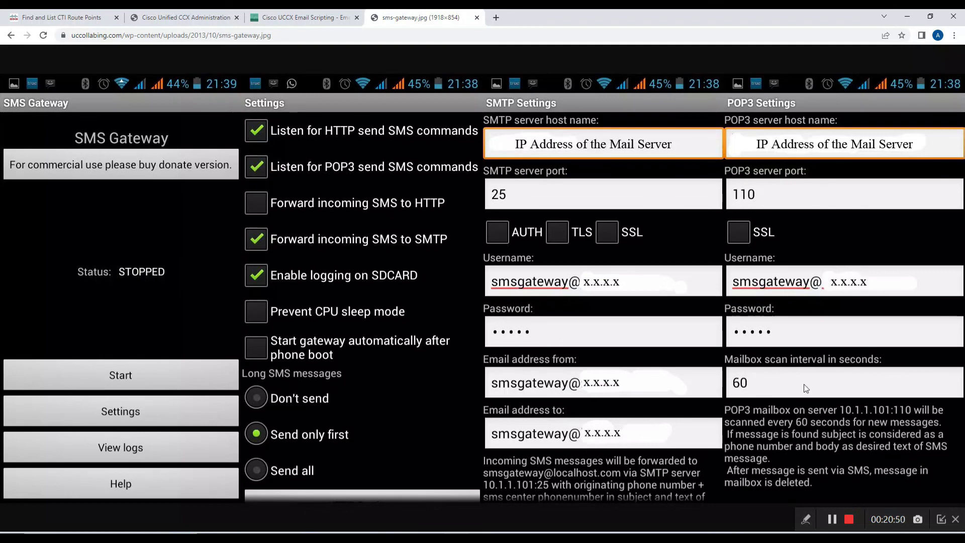
click(11, 35)
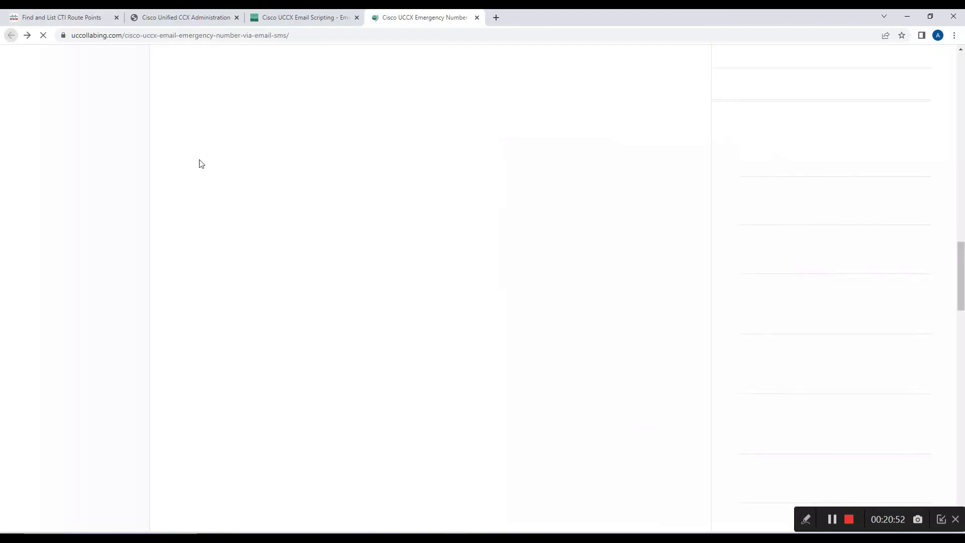
scroll(429, 246, up, 3)
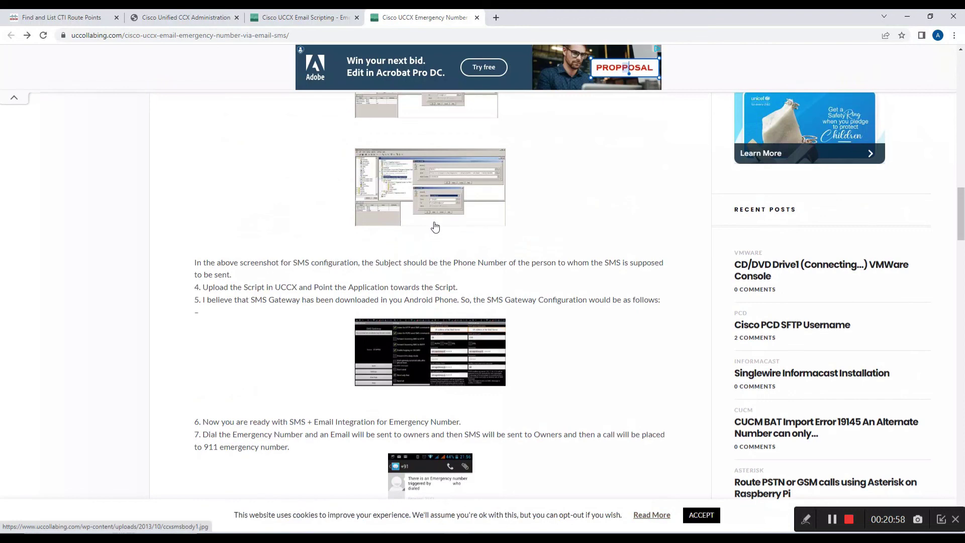
scroll(435, 227, down, 5)
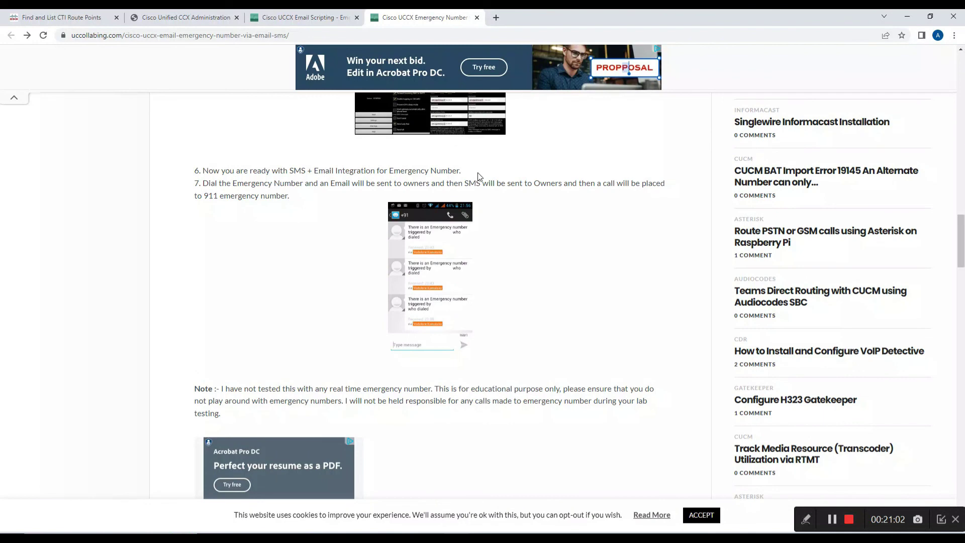
scroll(495, 196, down, 2)
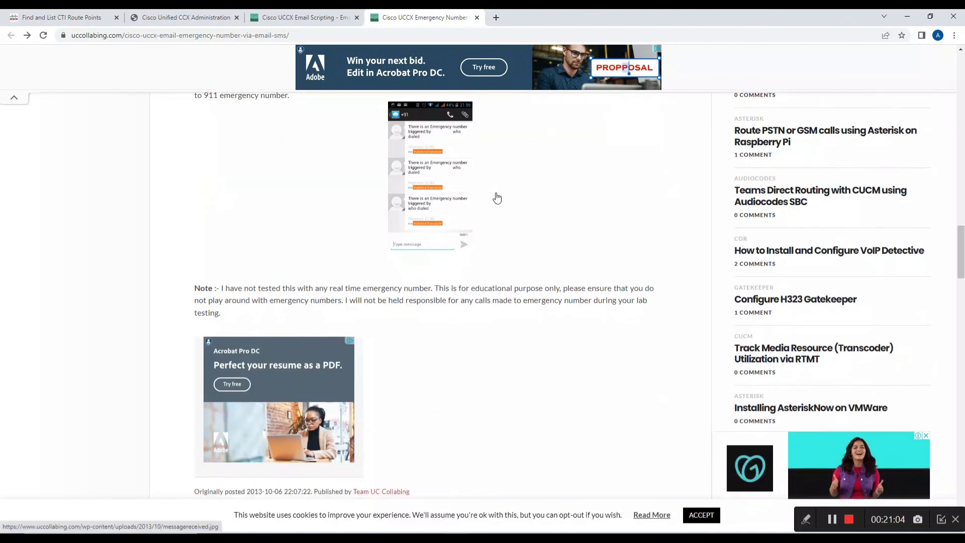
scroll(496, 197, up, 4)
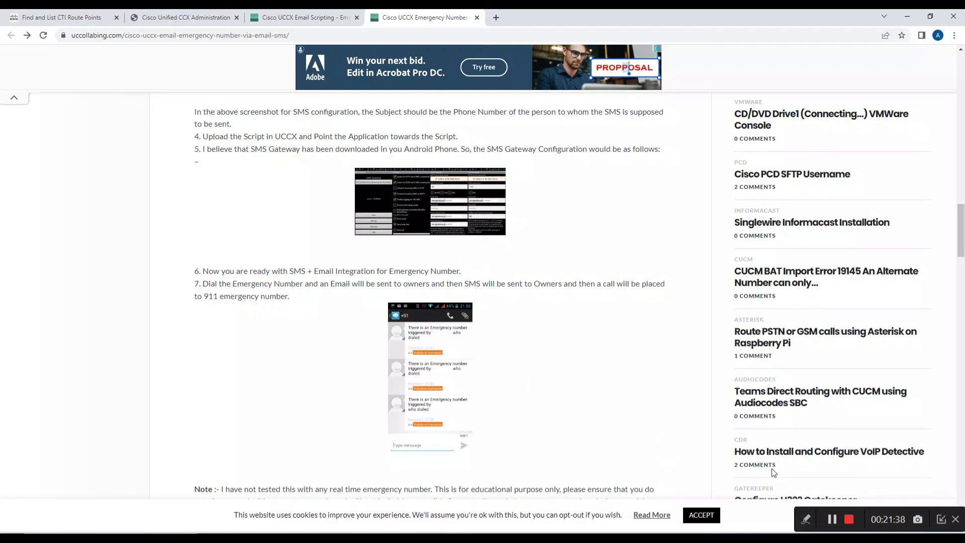
click(849, 519)
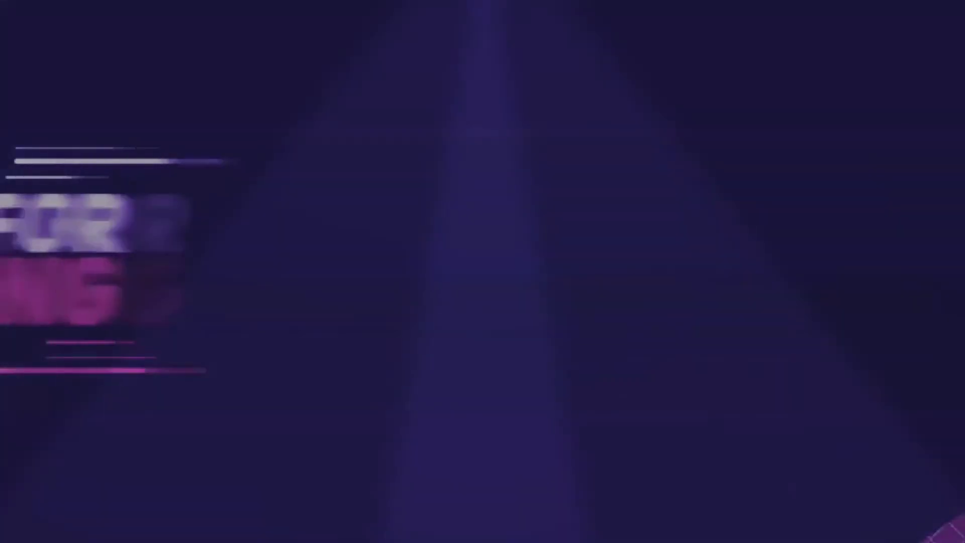